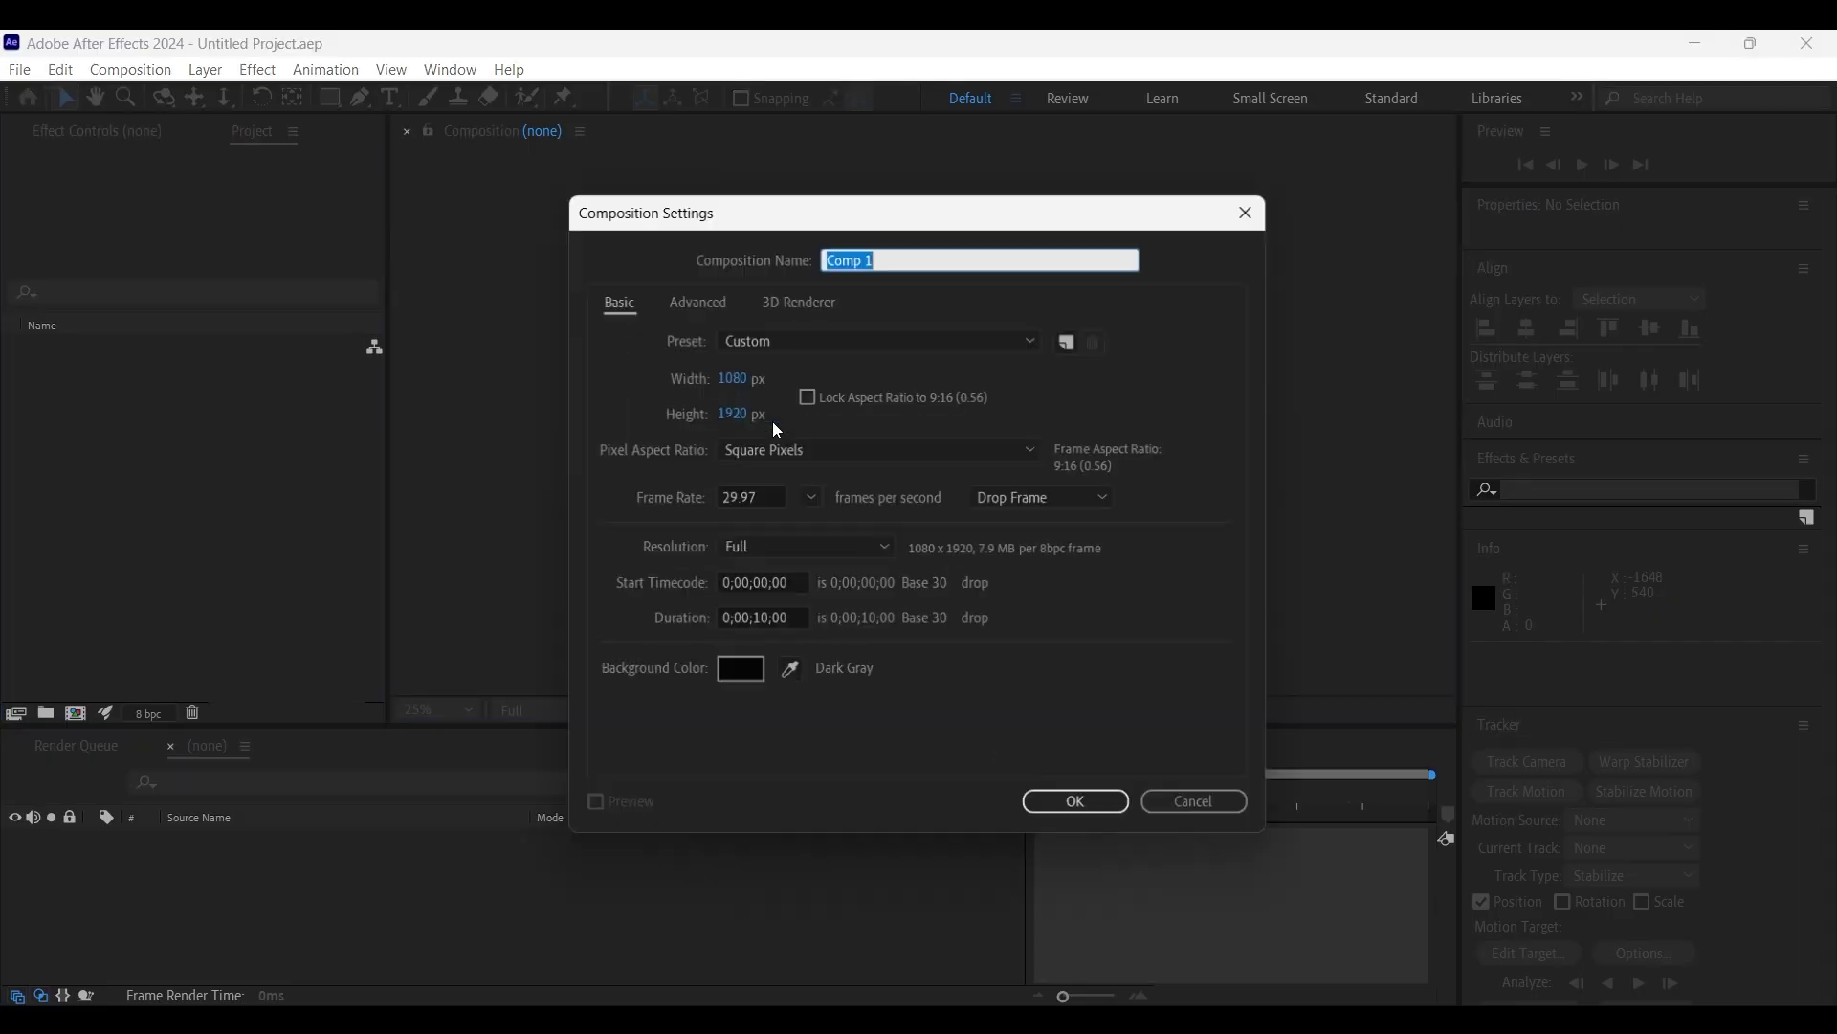
Confirm the 1080x1920, 10-second Comp 1 settings and pick the Pen tool.
click(1087, 801)
click(359, 98)
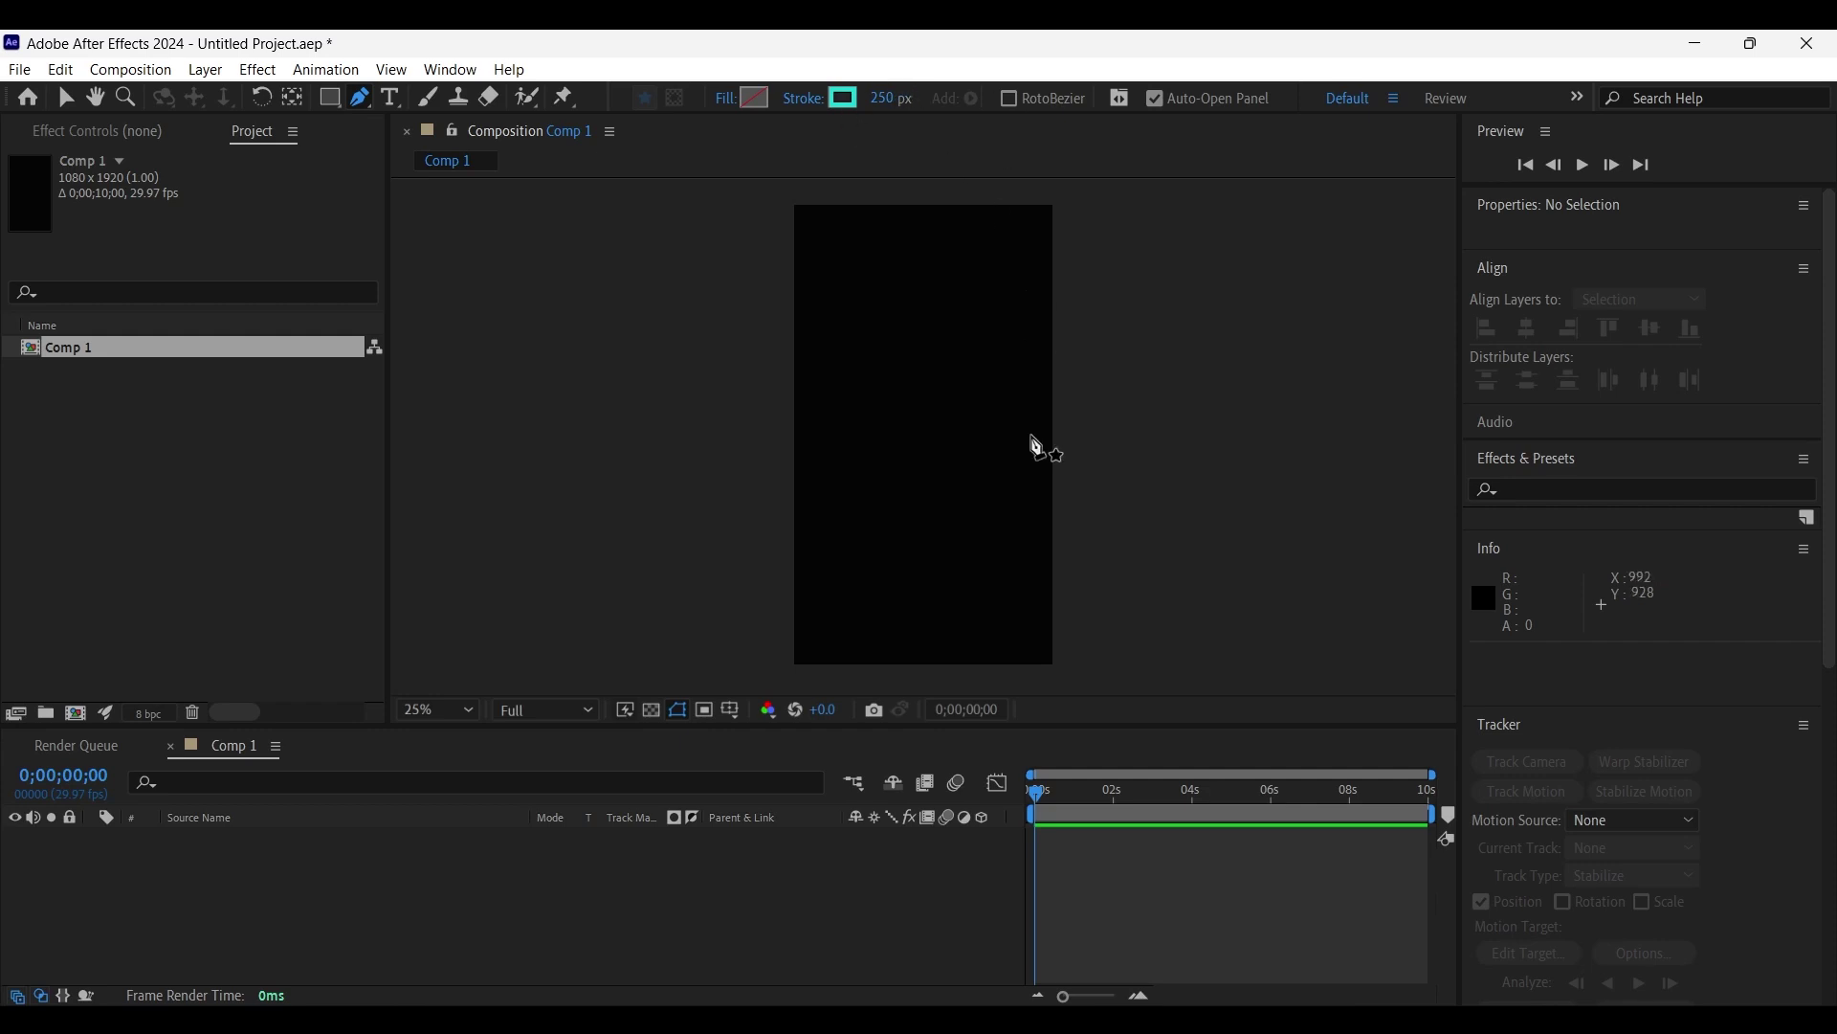
Show title/action safe guides and draw a vertical cyan line from centre to top edge.
click(729, 709)
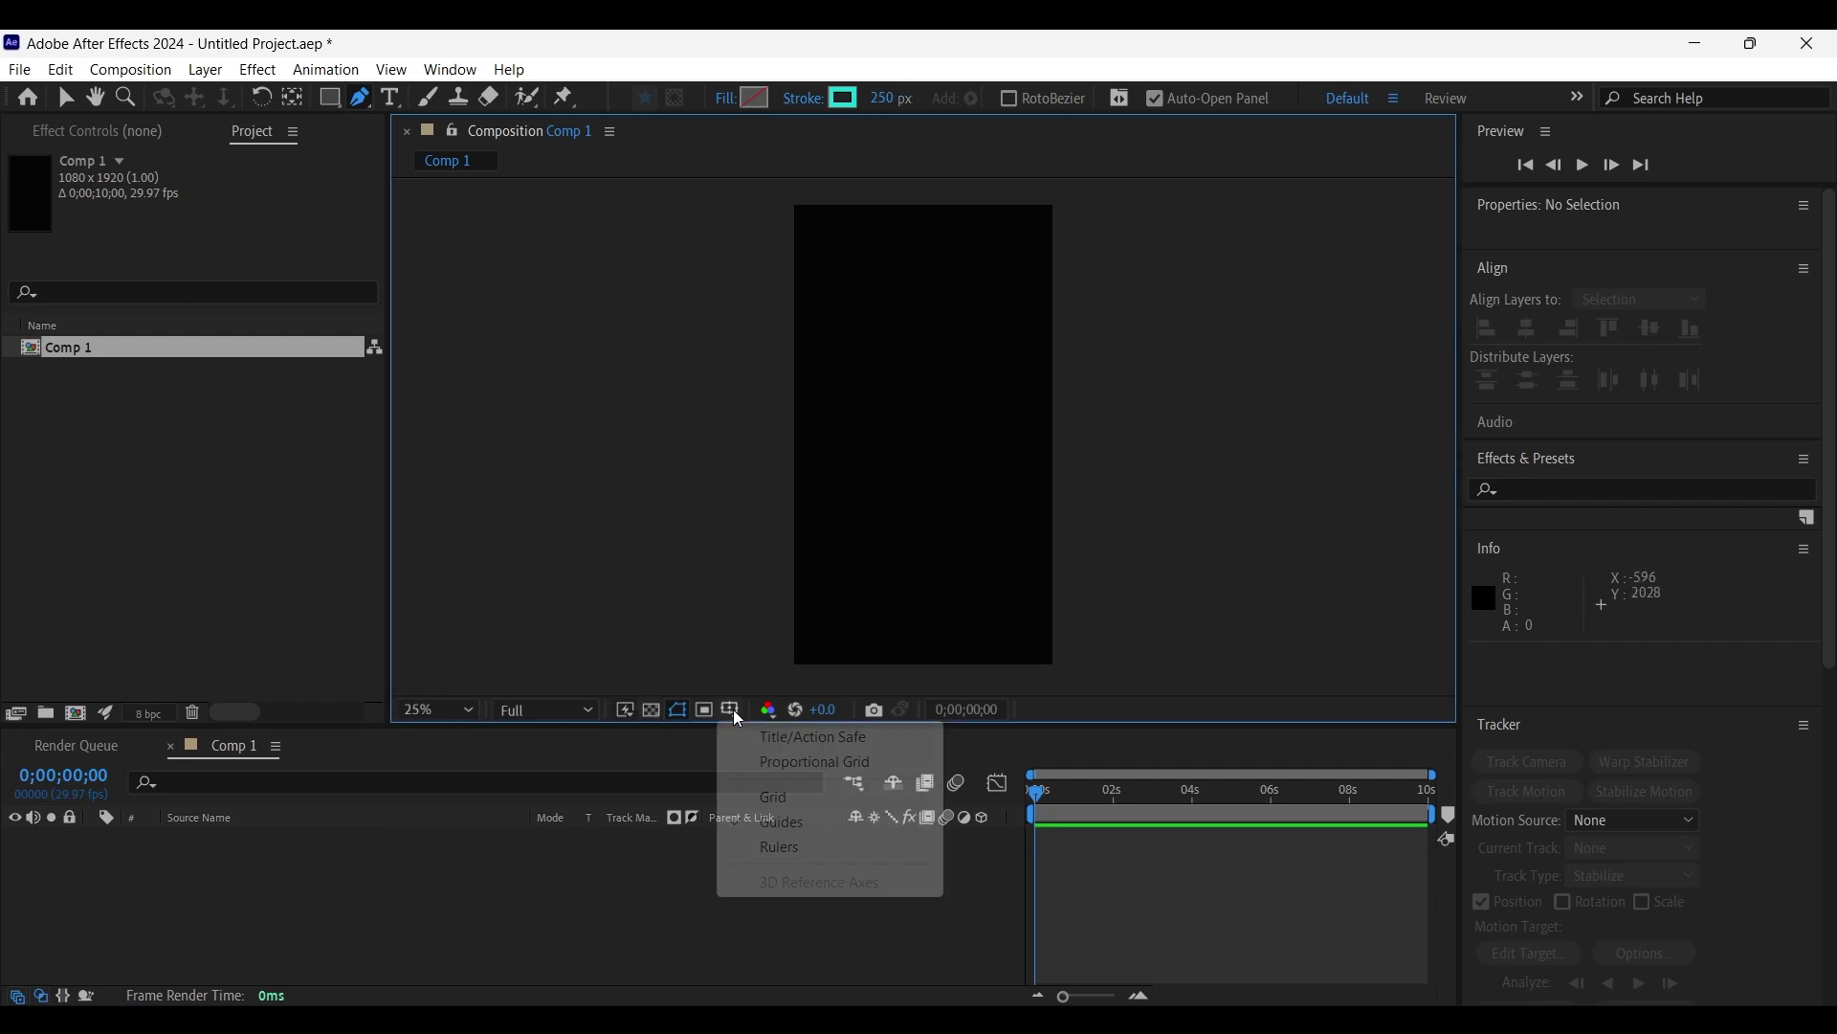
click(761, 737)
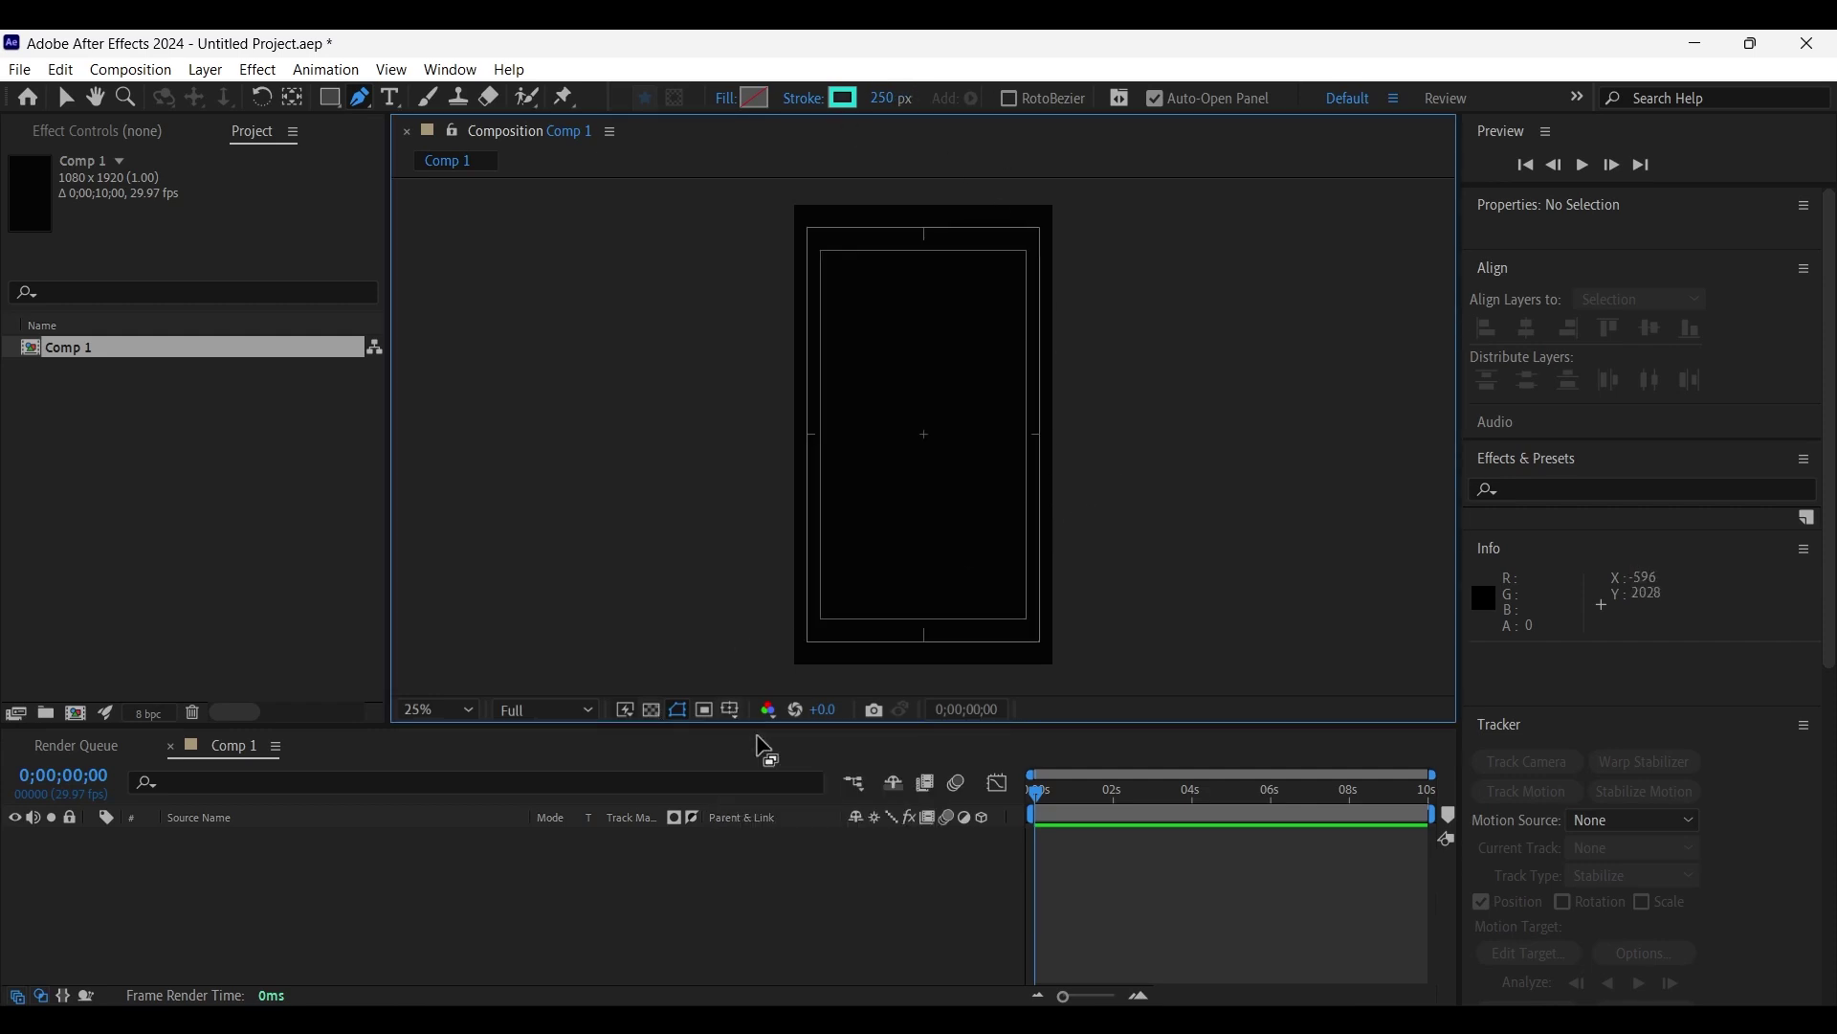
scroll(1075, 627, up, 2)
scroll(1077, 627, up, 2)
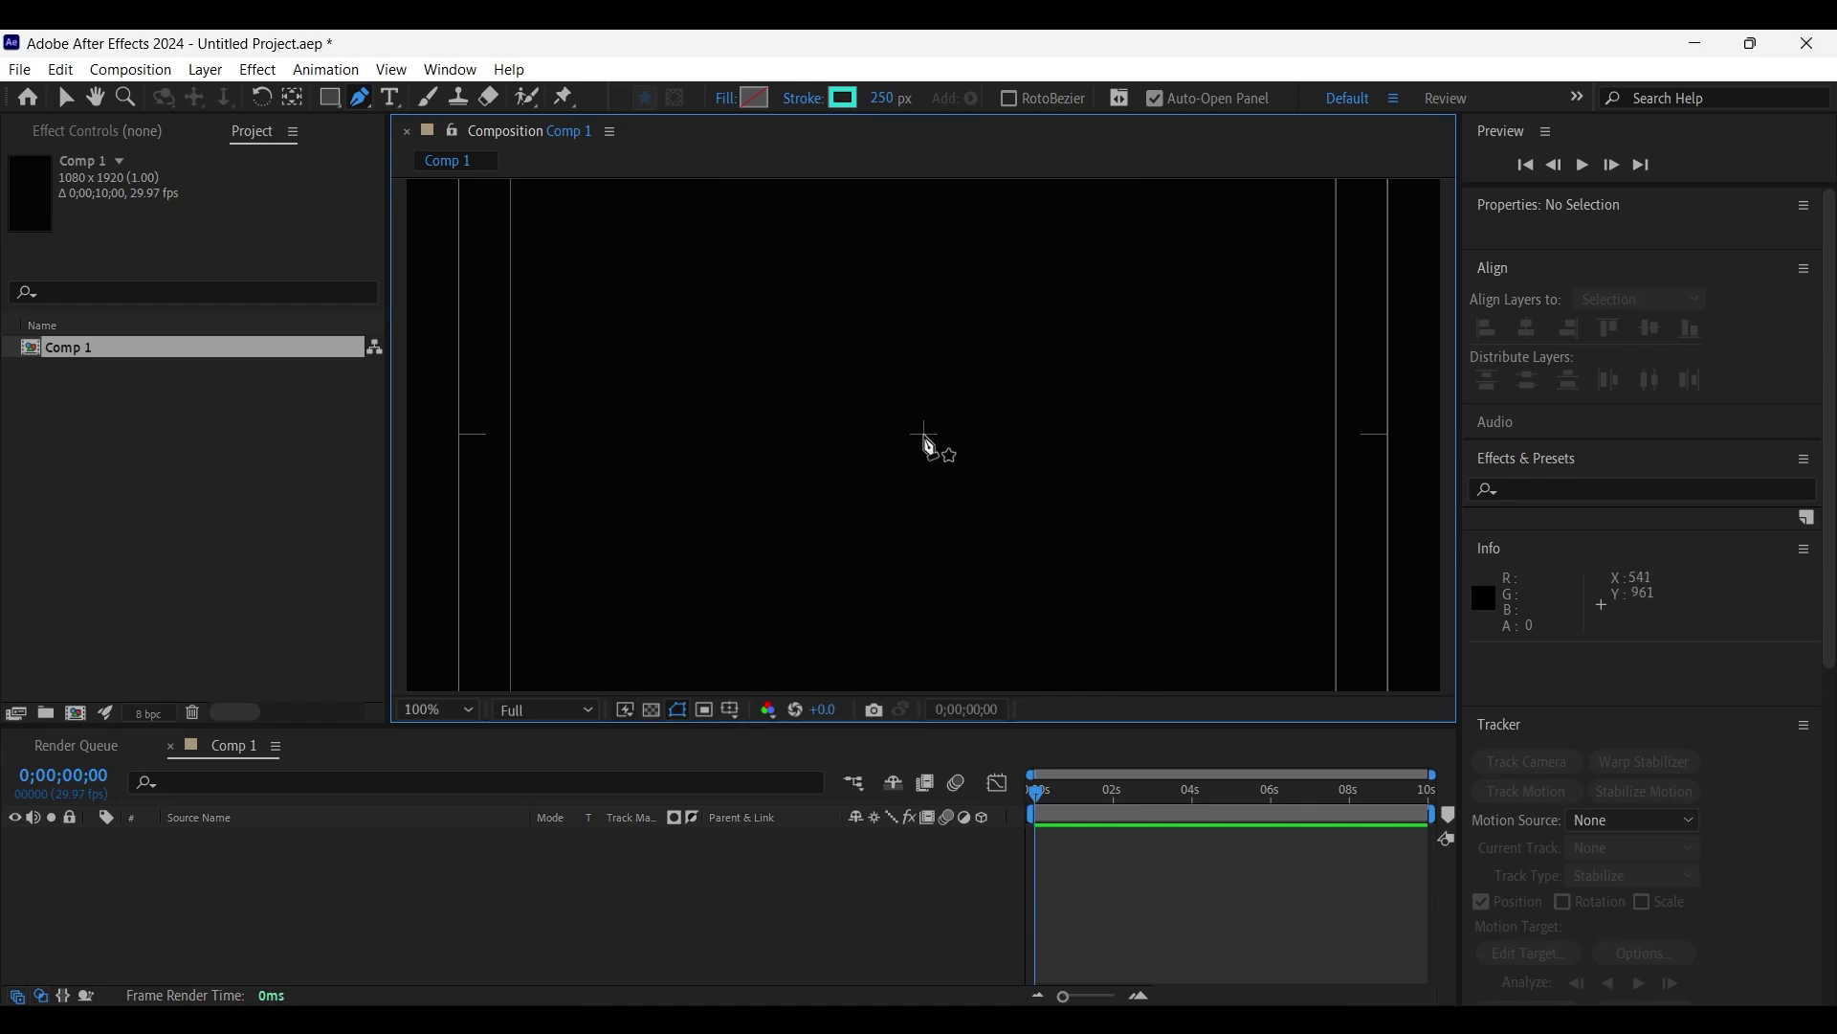
click(924, 434)
scroll(962, 380, down, 4)
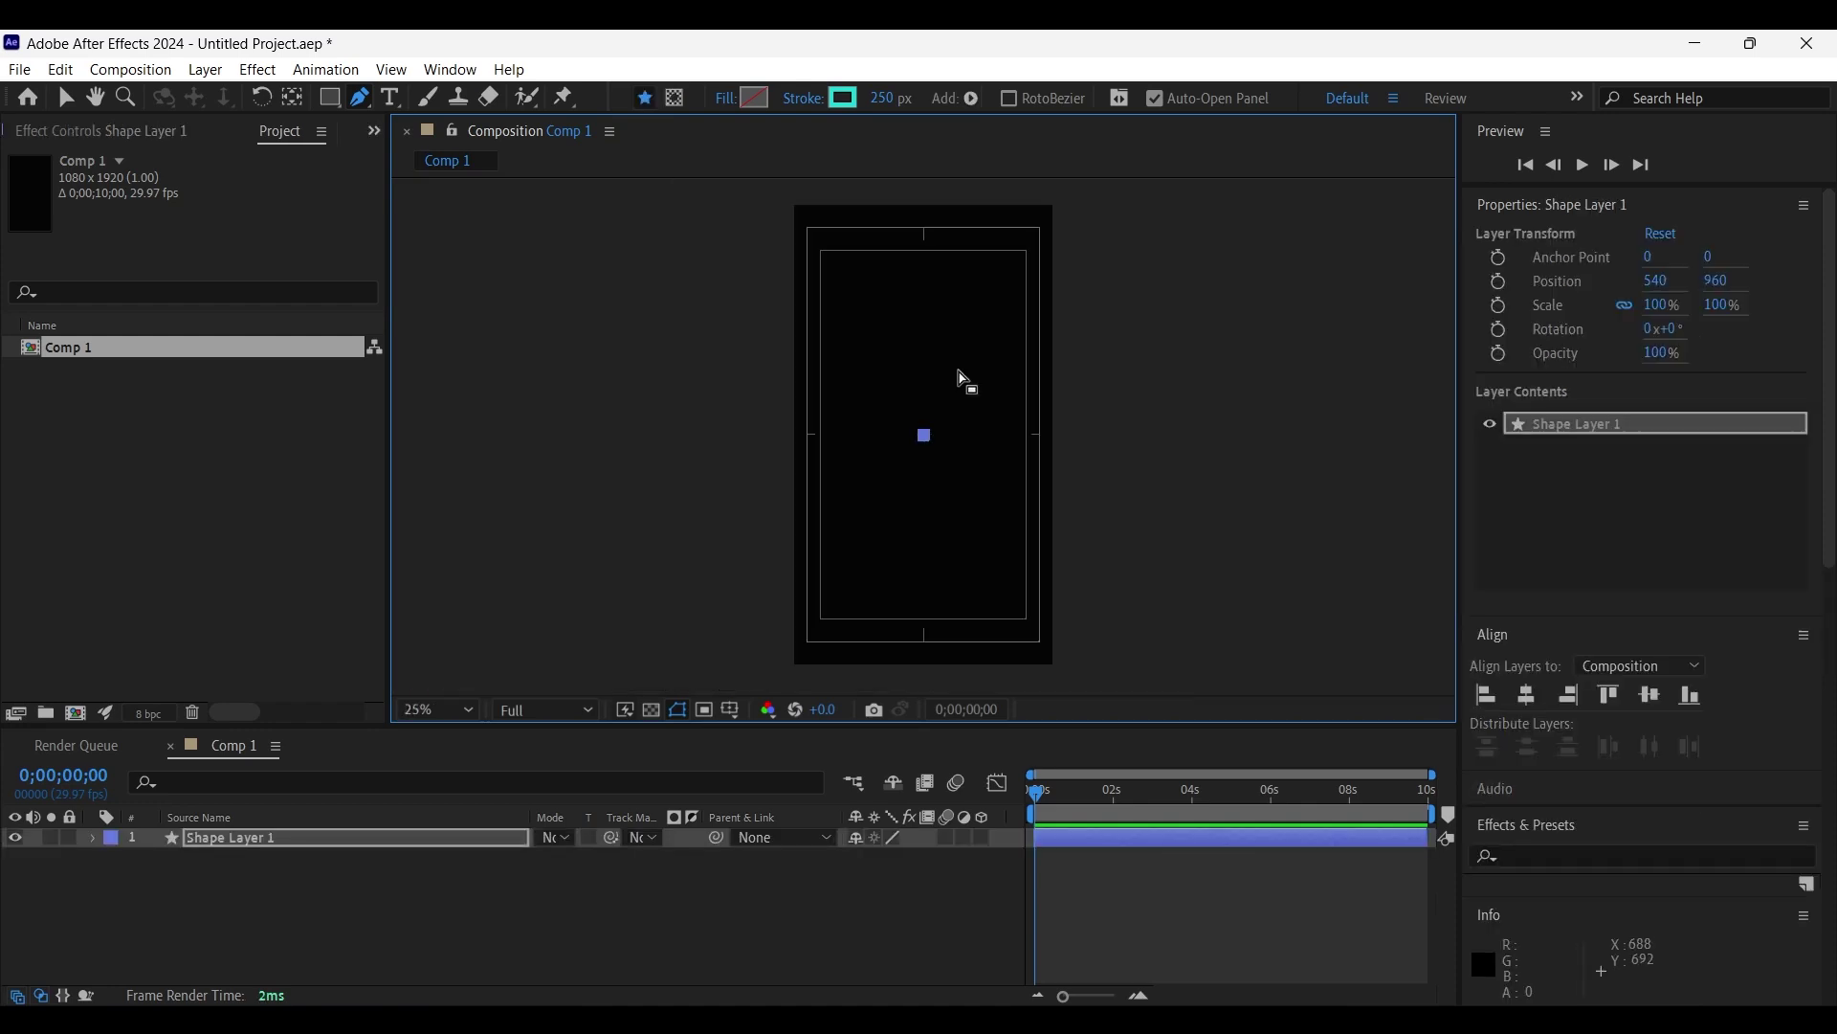
click(923, 187)
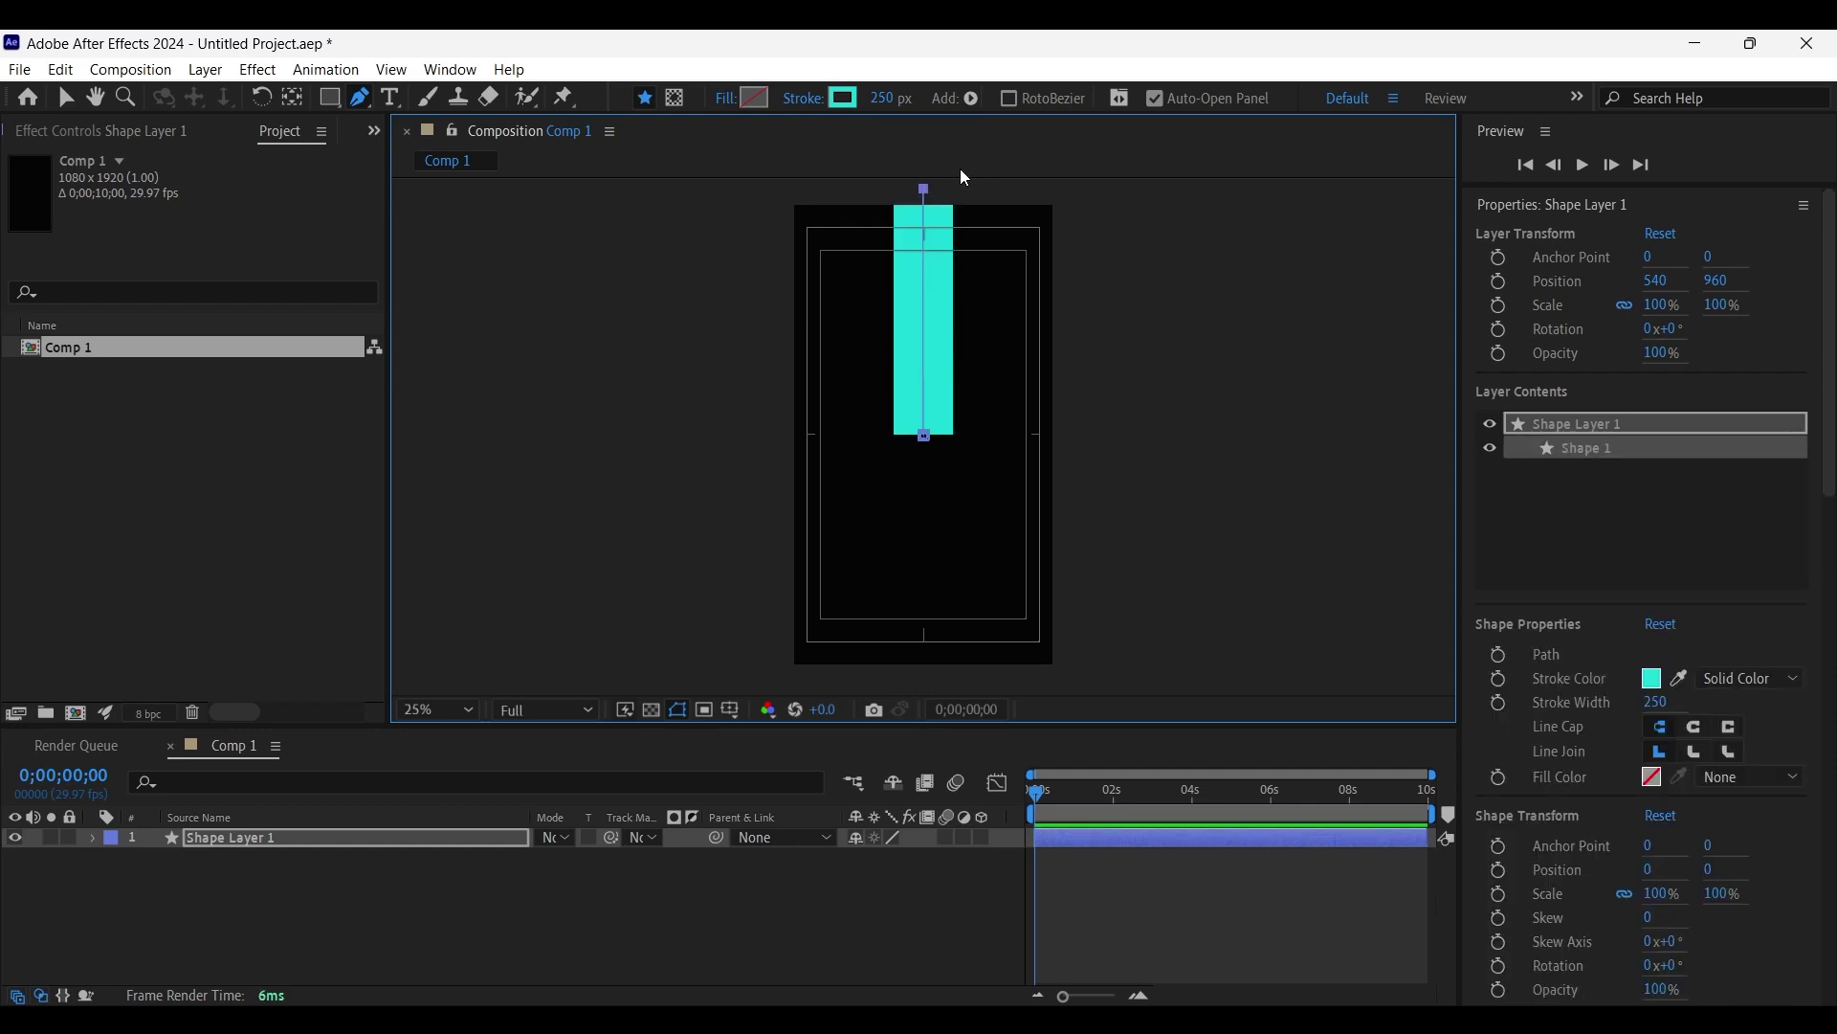
Set Stroke 1's Taper Start Length to 100% on Shape Layer 1.
click(90, 838)
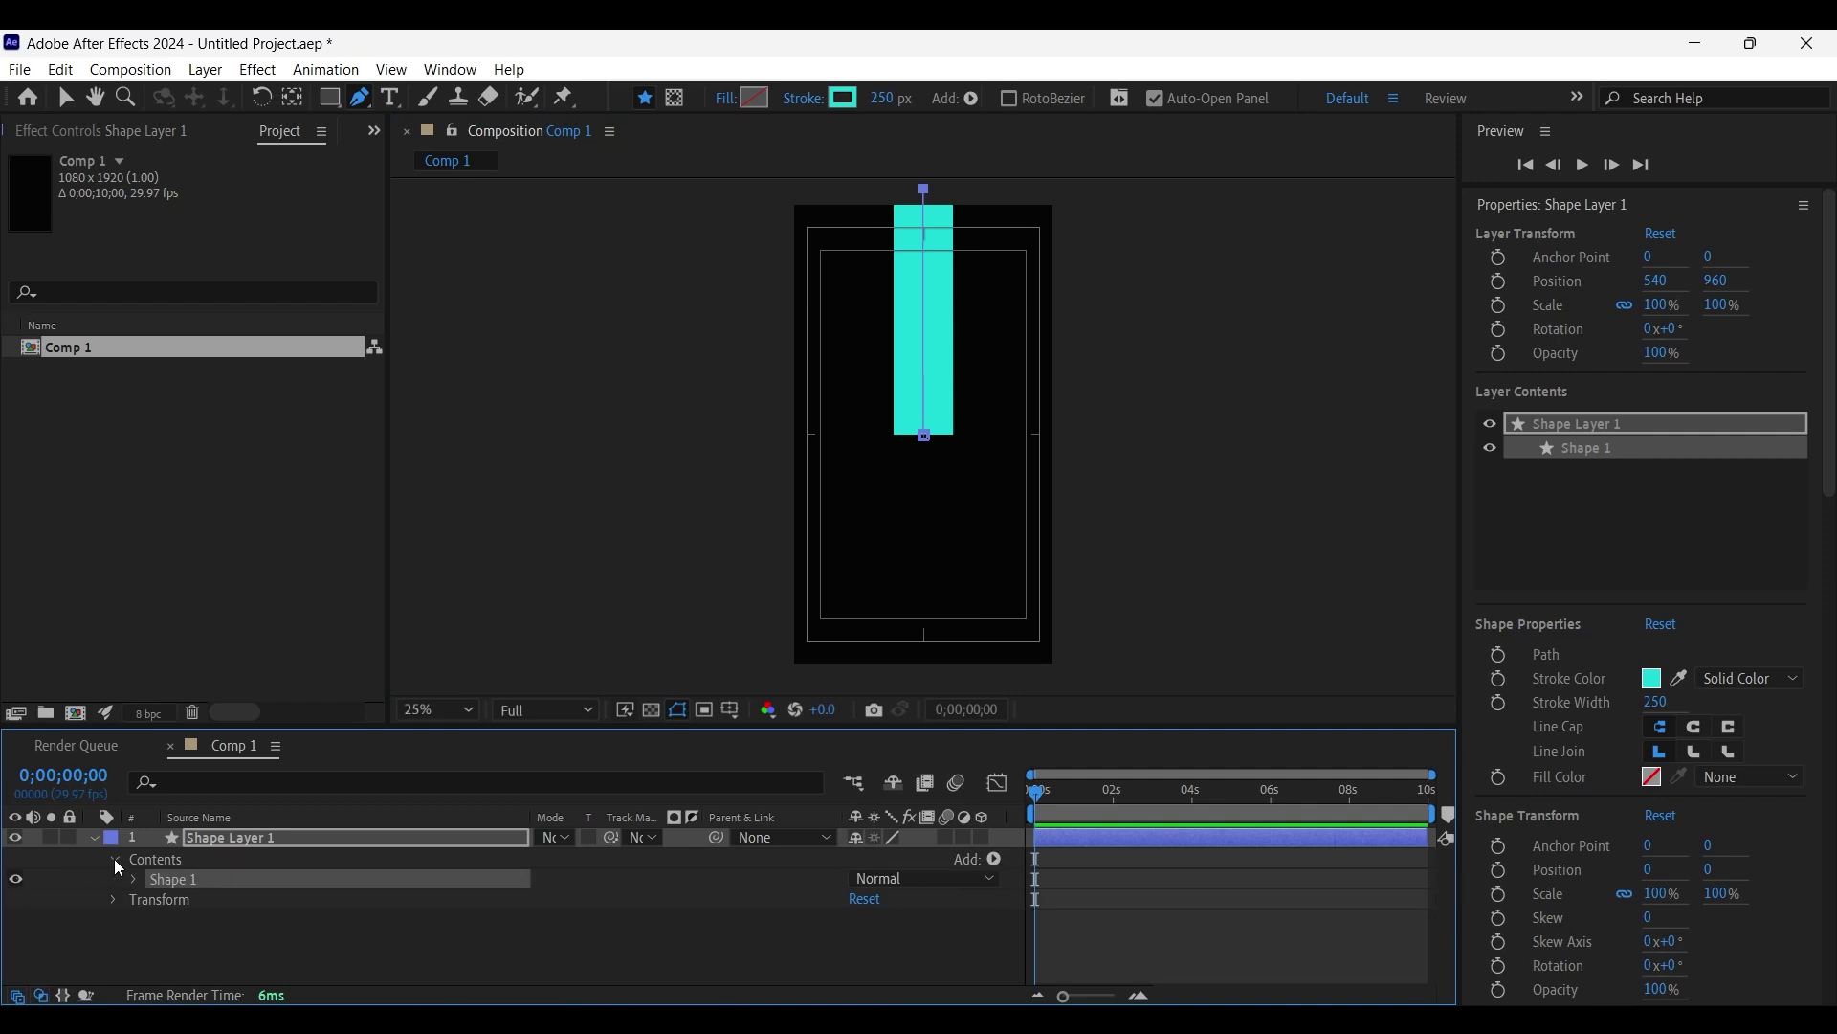
click(132, 879)
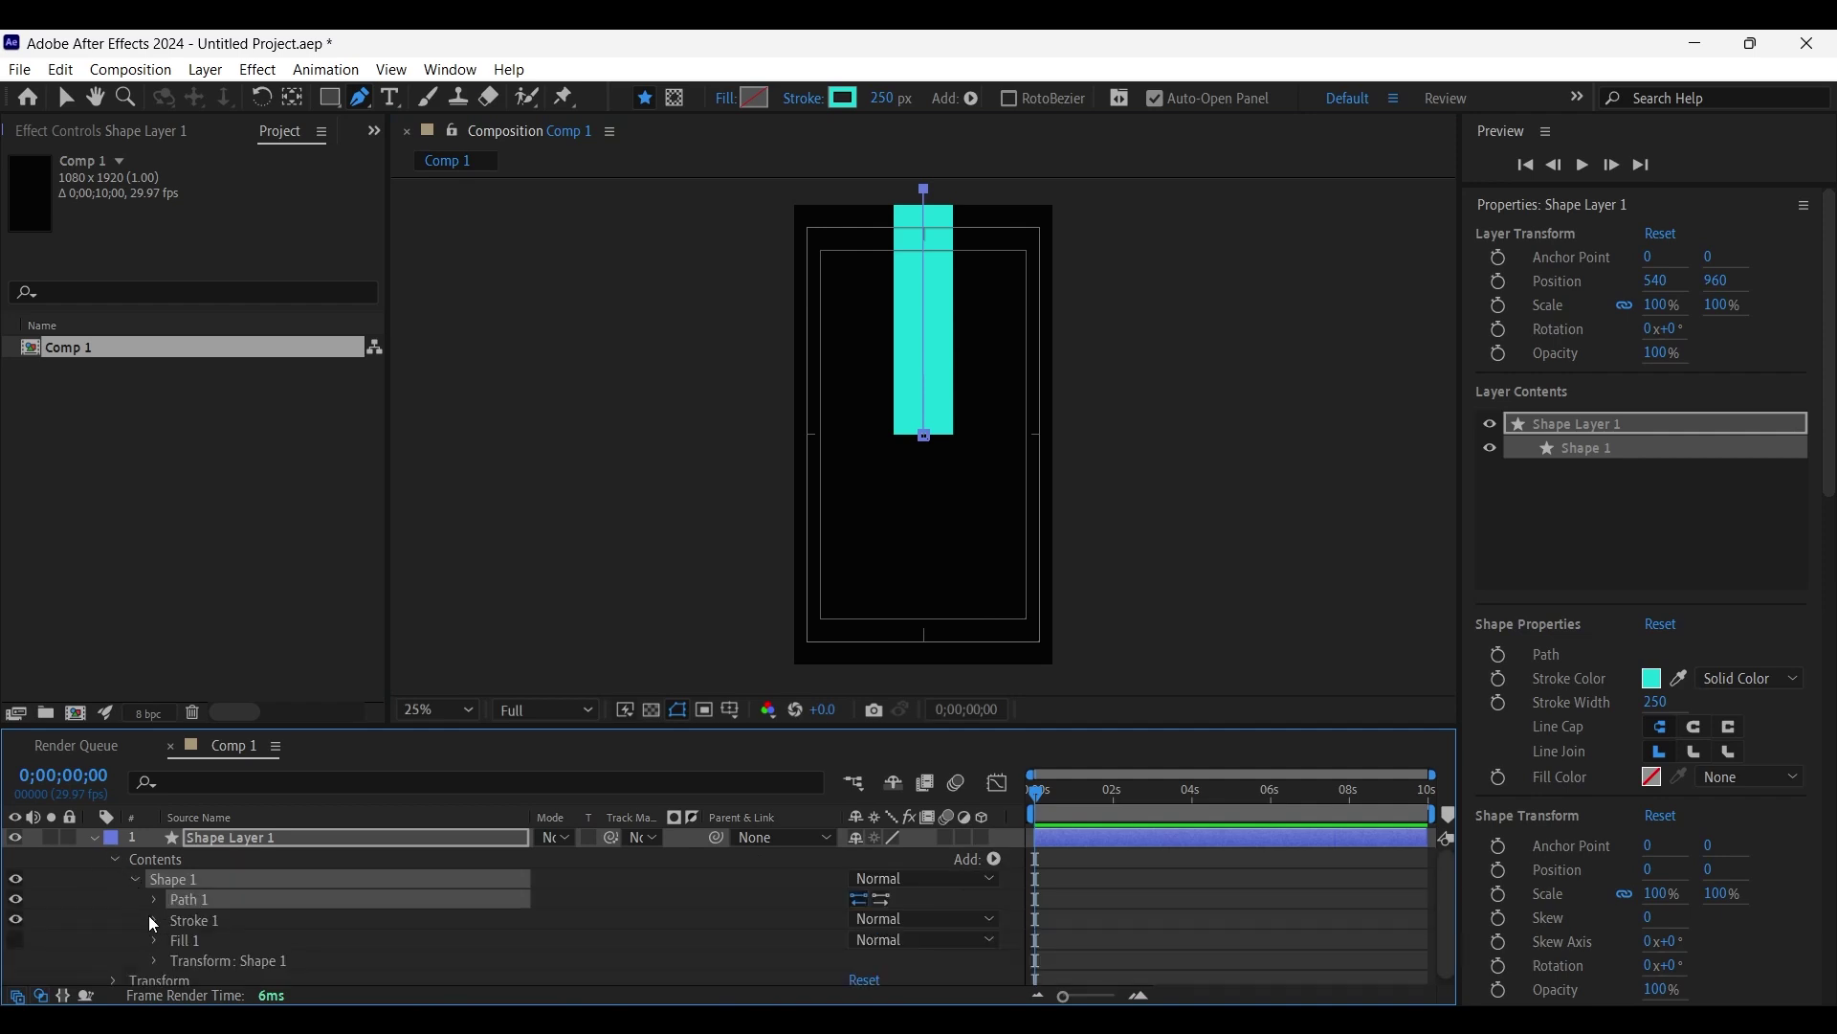
click(153, 920)
scroll(153, 918, down, 2)
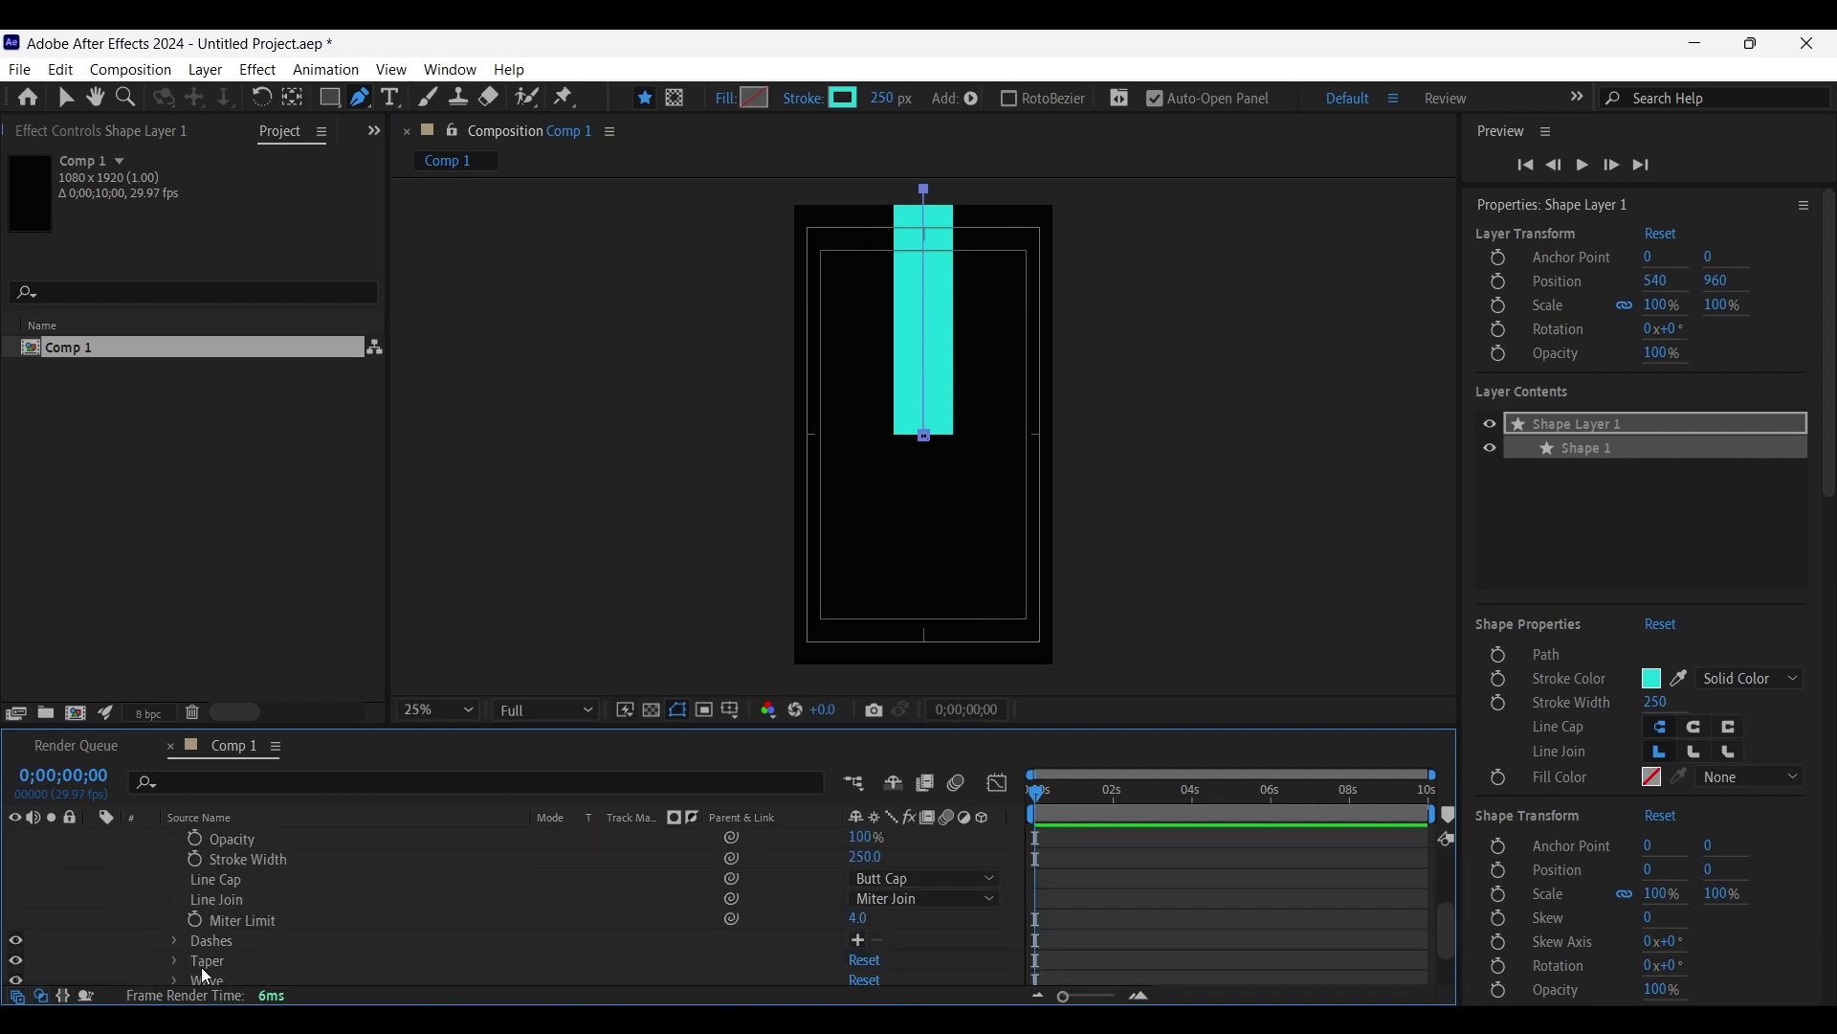
click(174, 960)
scroll(131, 890, down, 4)
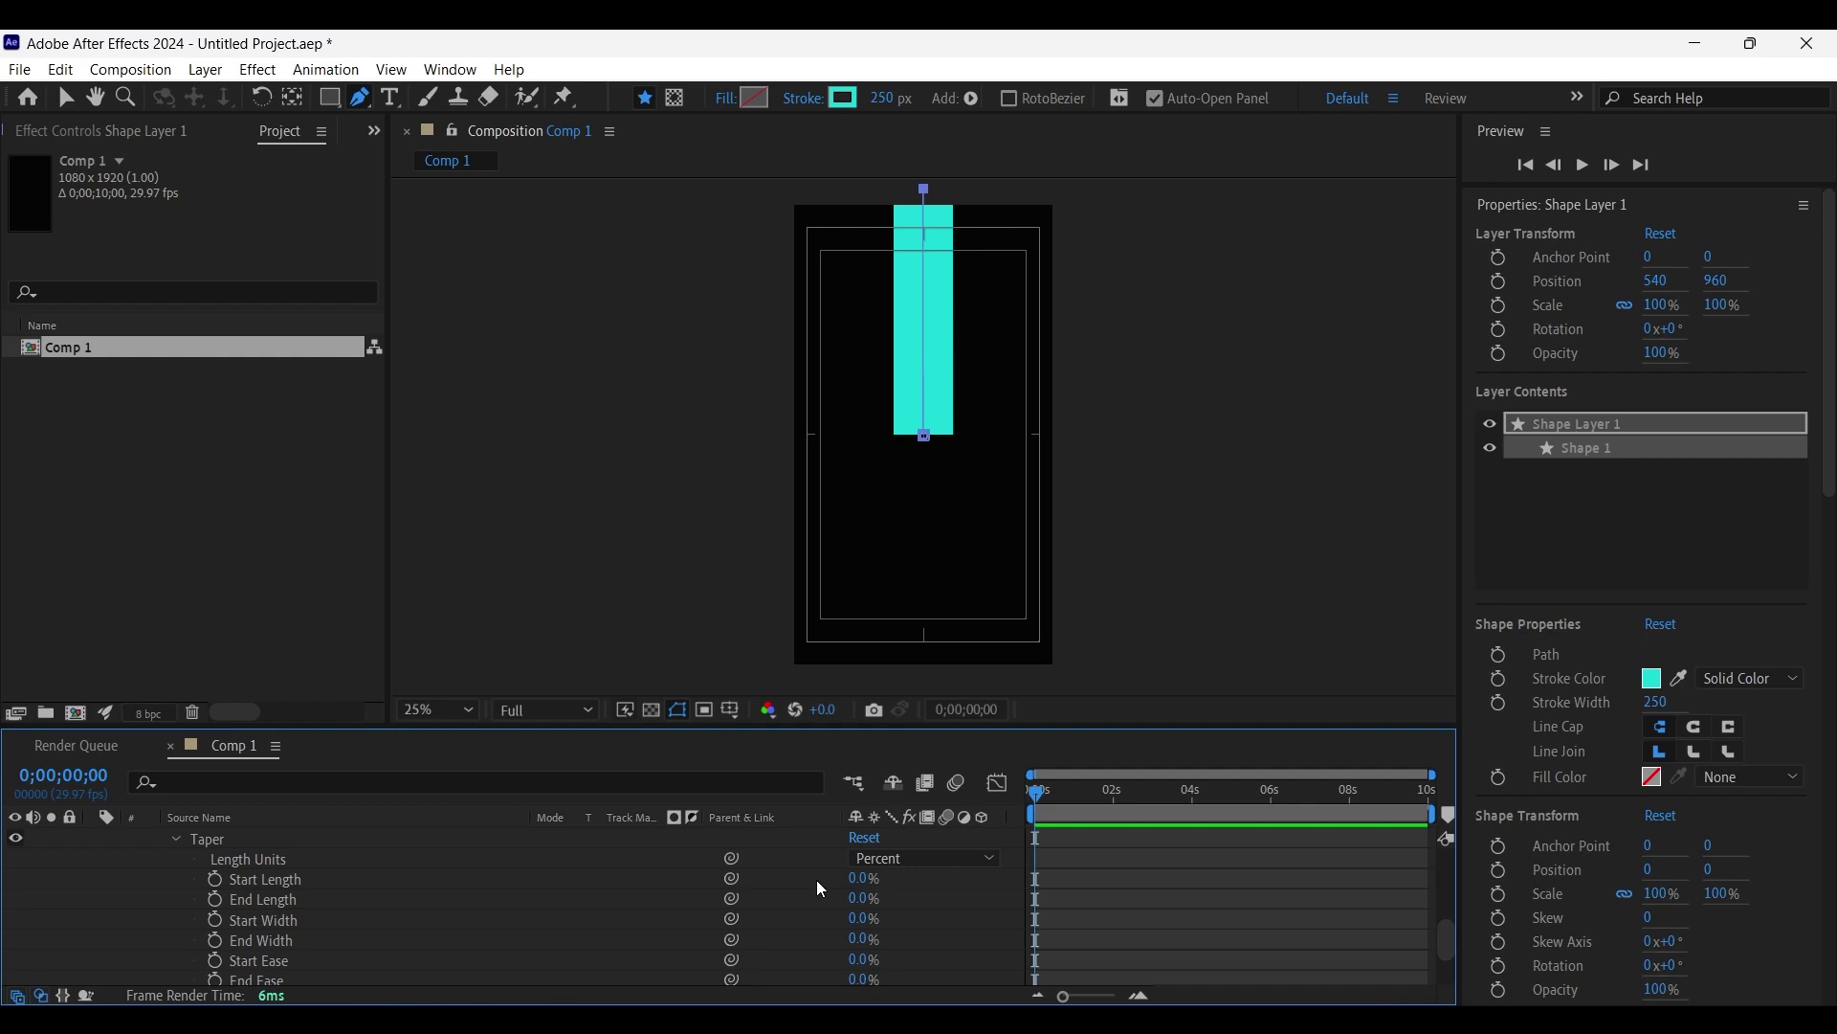
drag(853, 879, 997, 887)
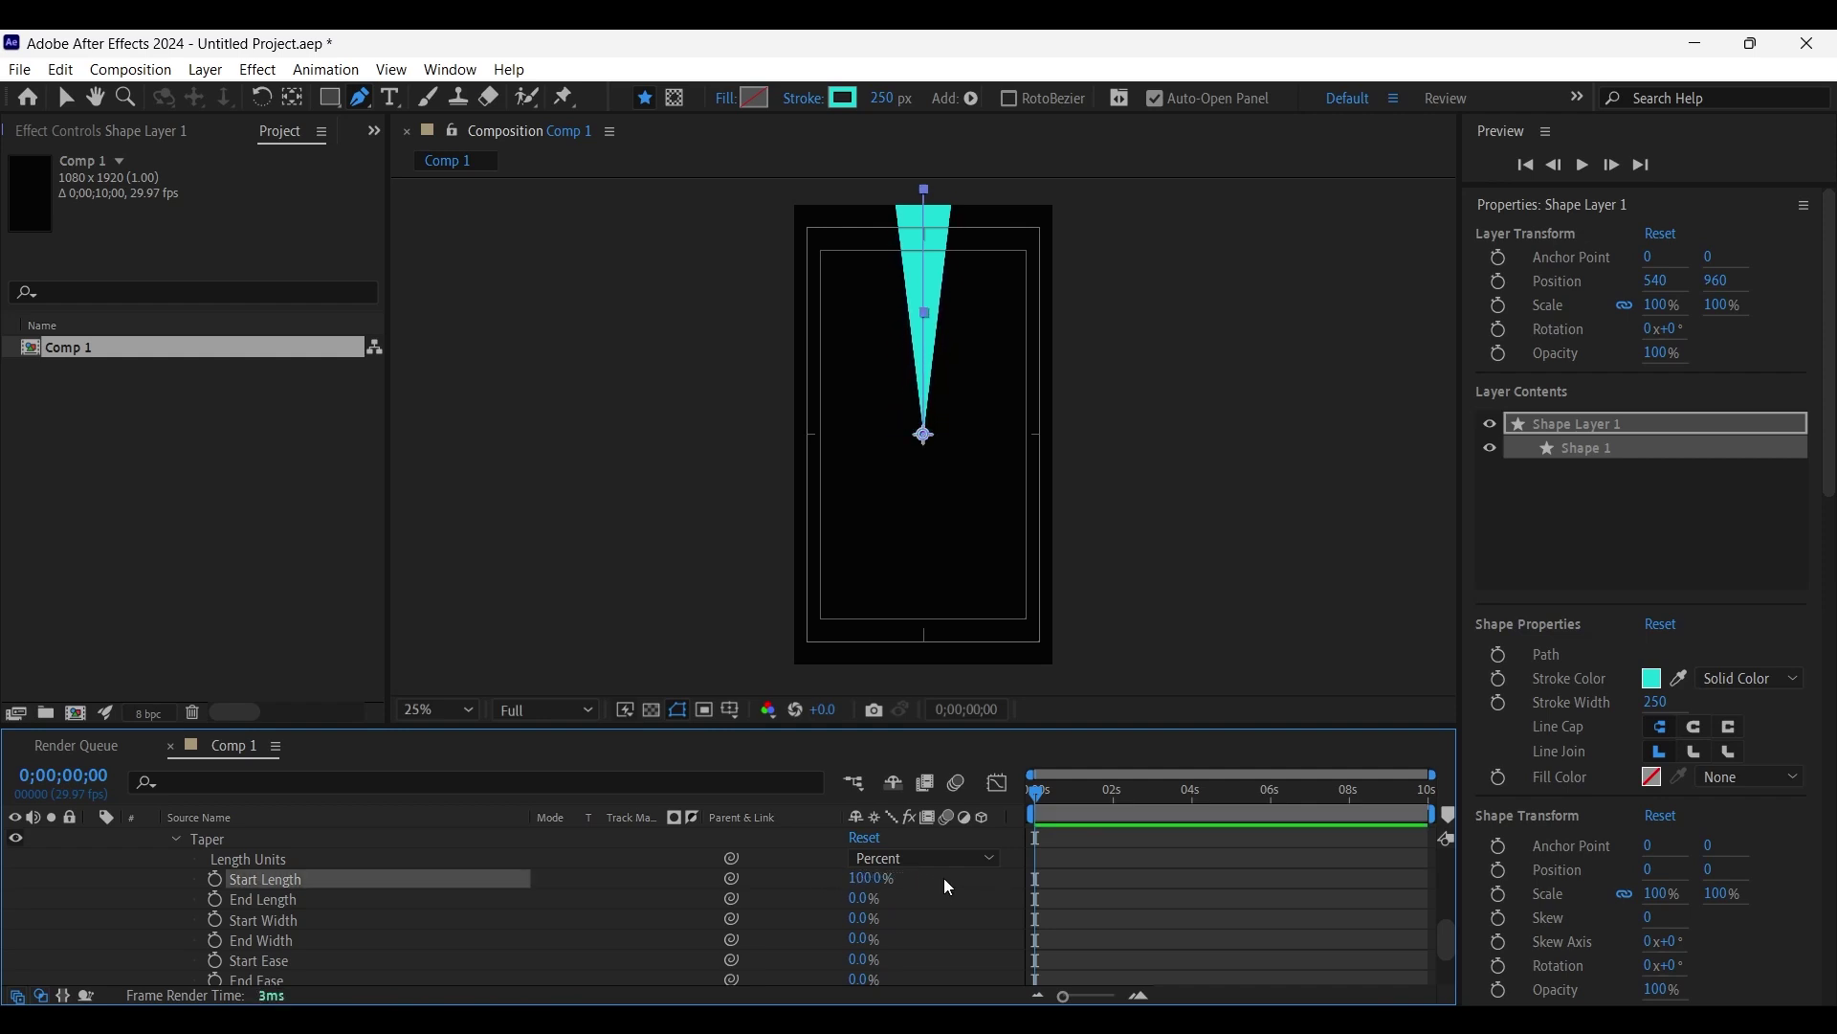
scroll(330, 909, up, 5)
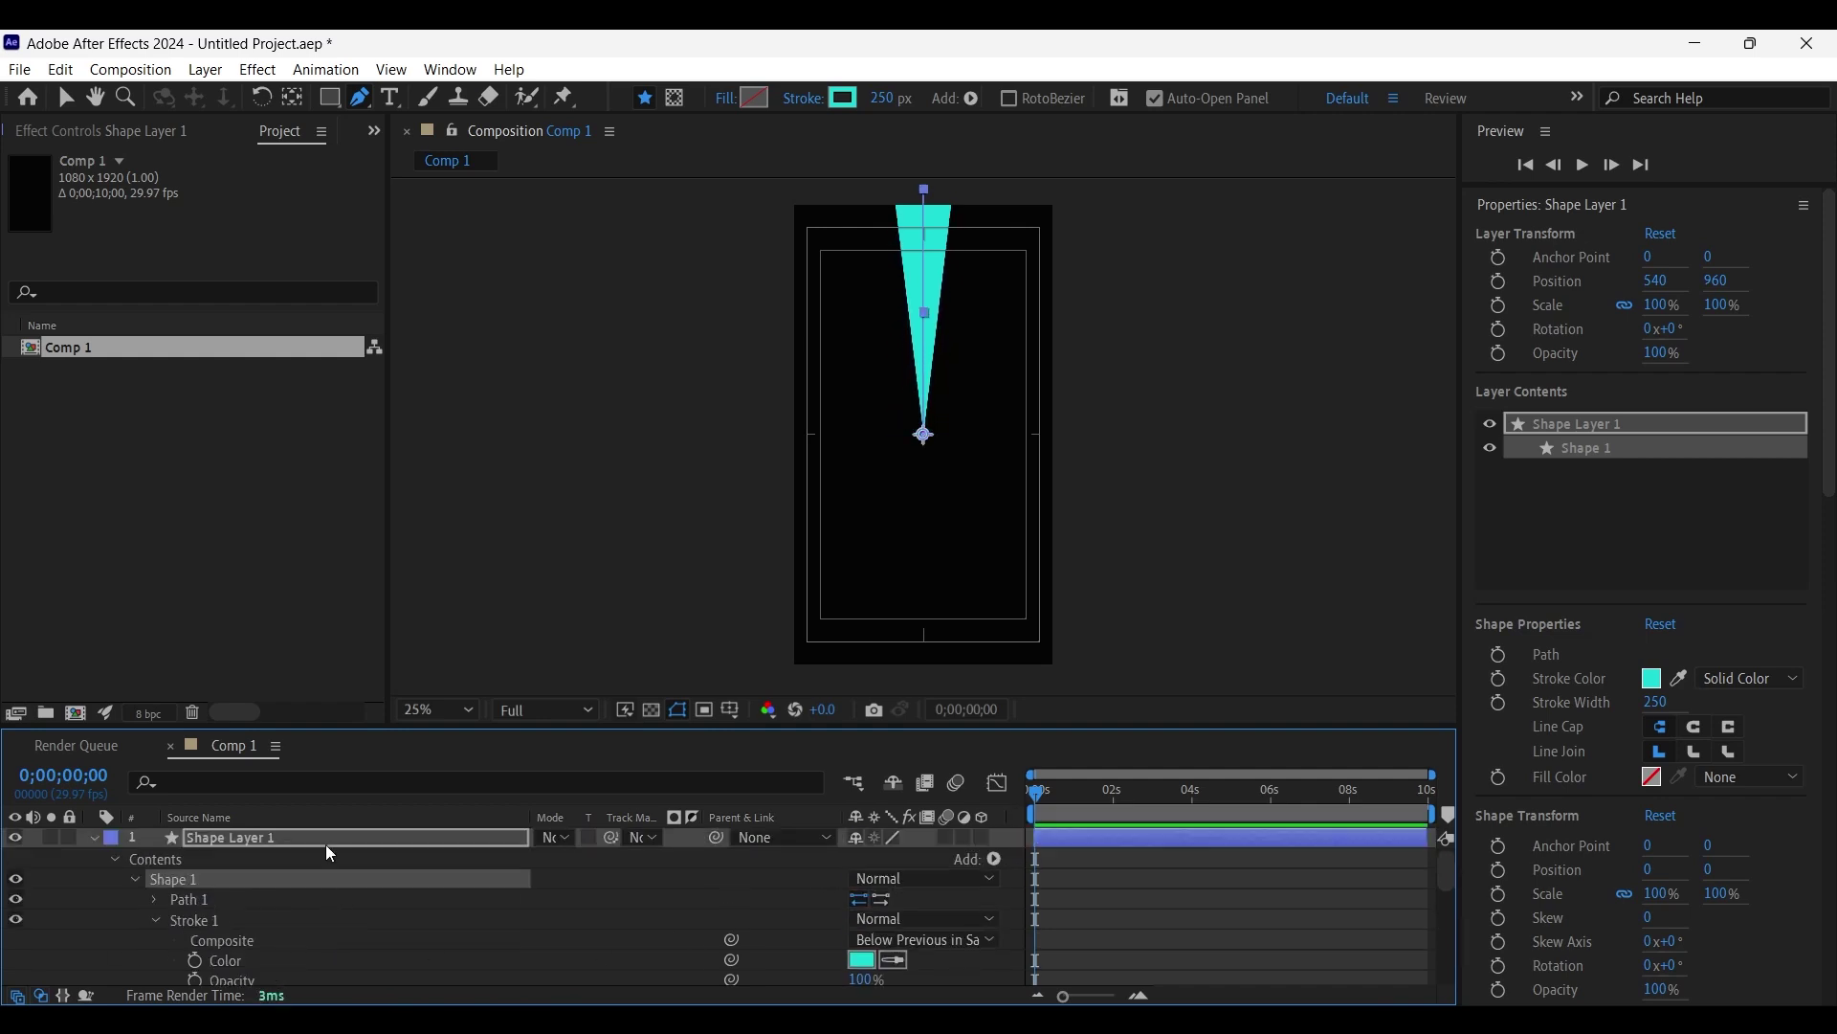
Add a Repeater to Shape 1 and set its transform Position offset to 0.
click(996, 859)
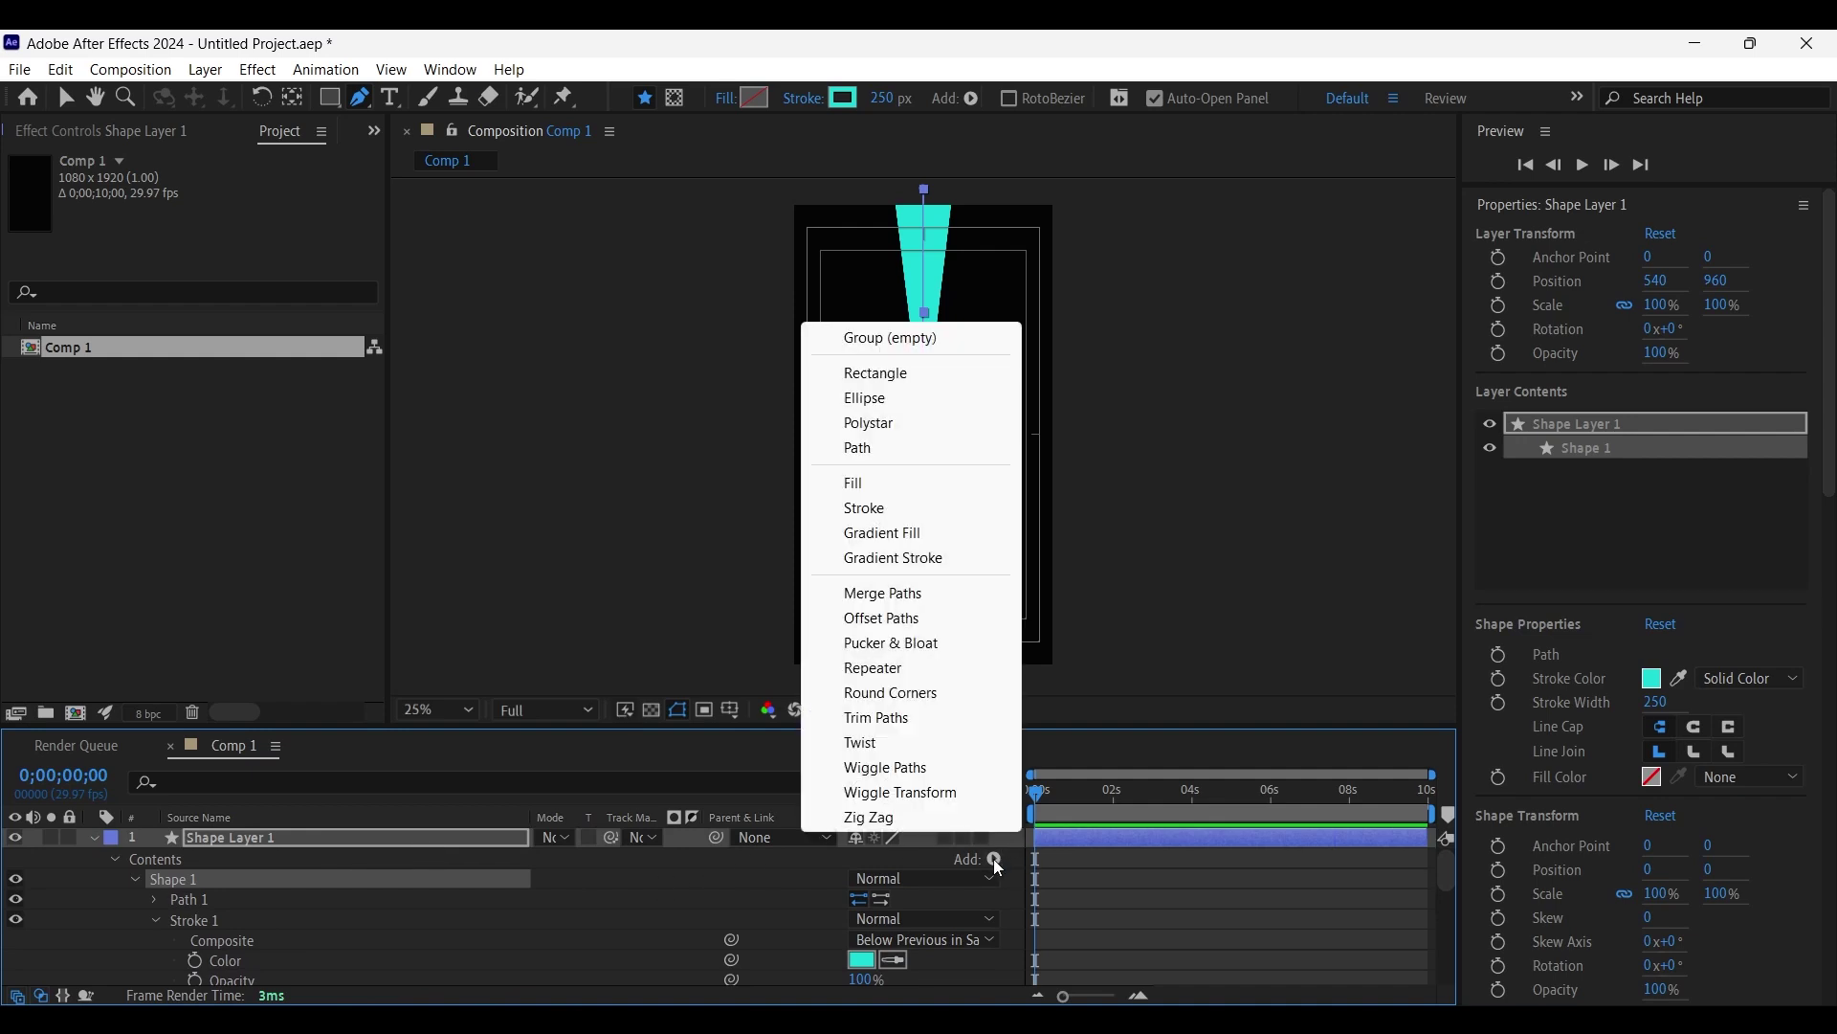
click(877, 668)
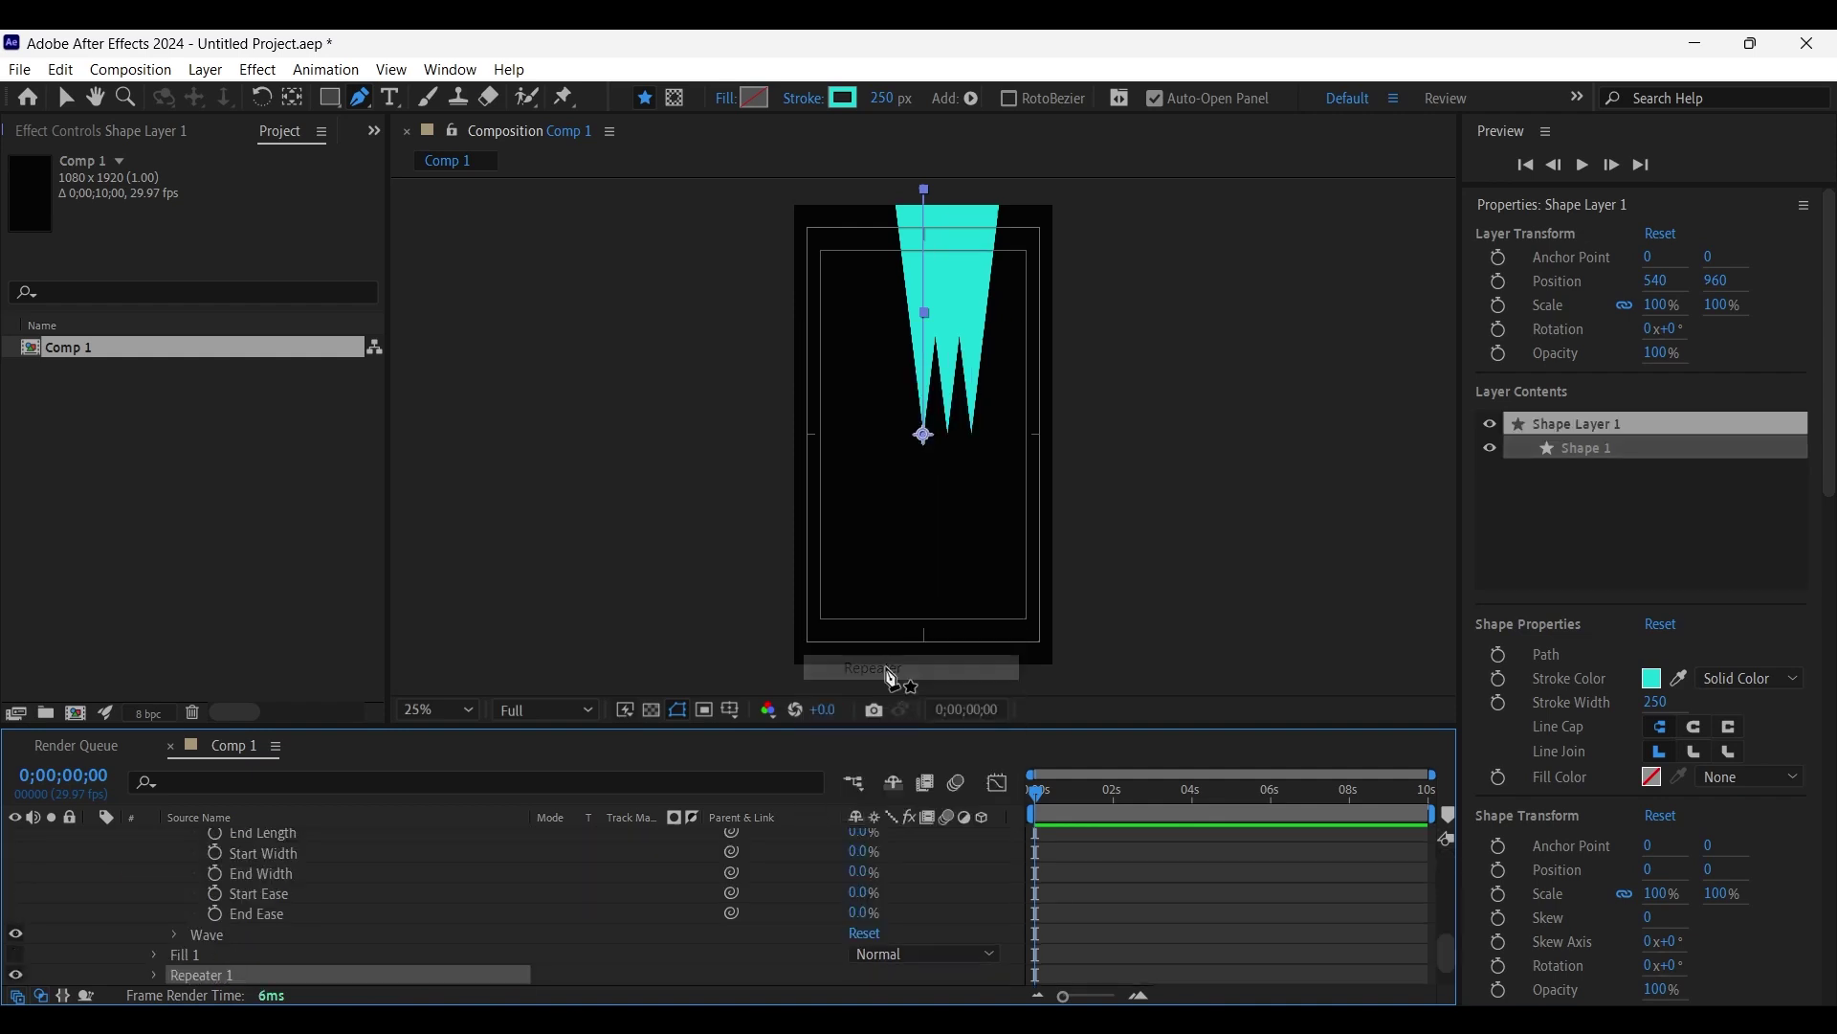
click(155, 975)
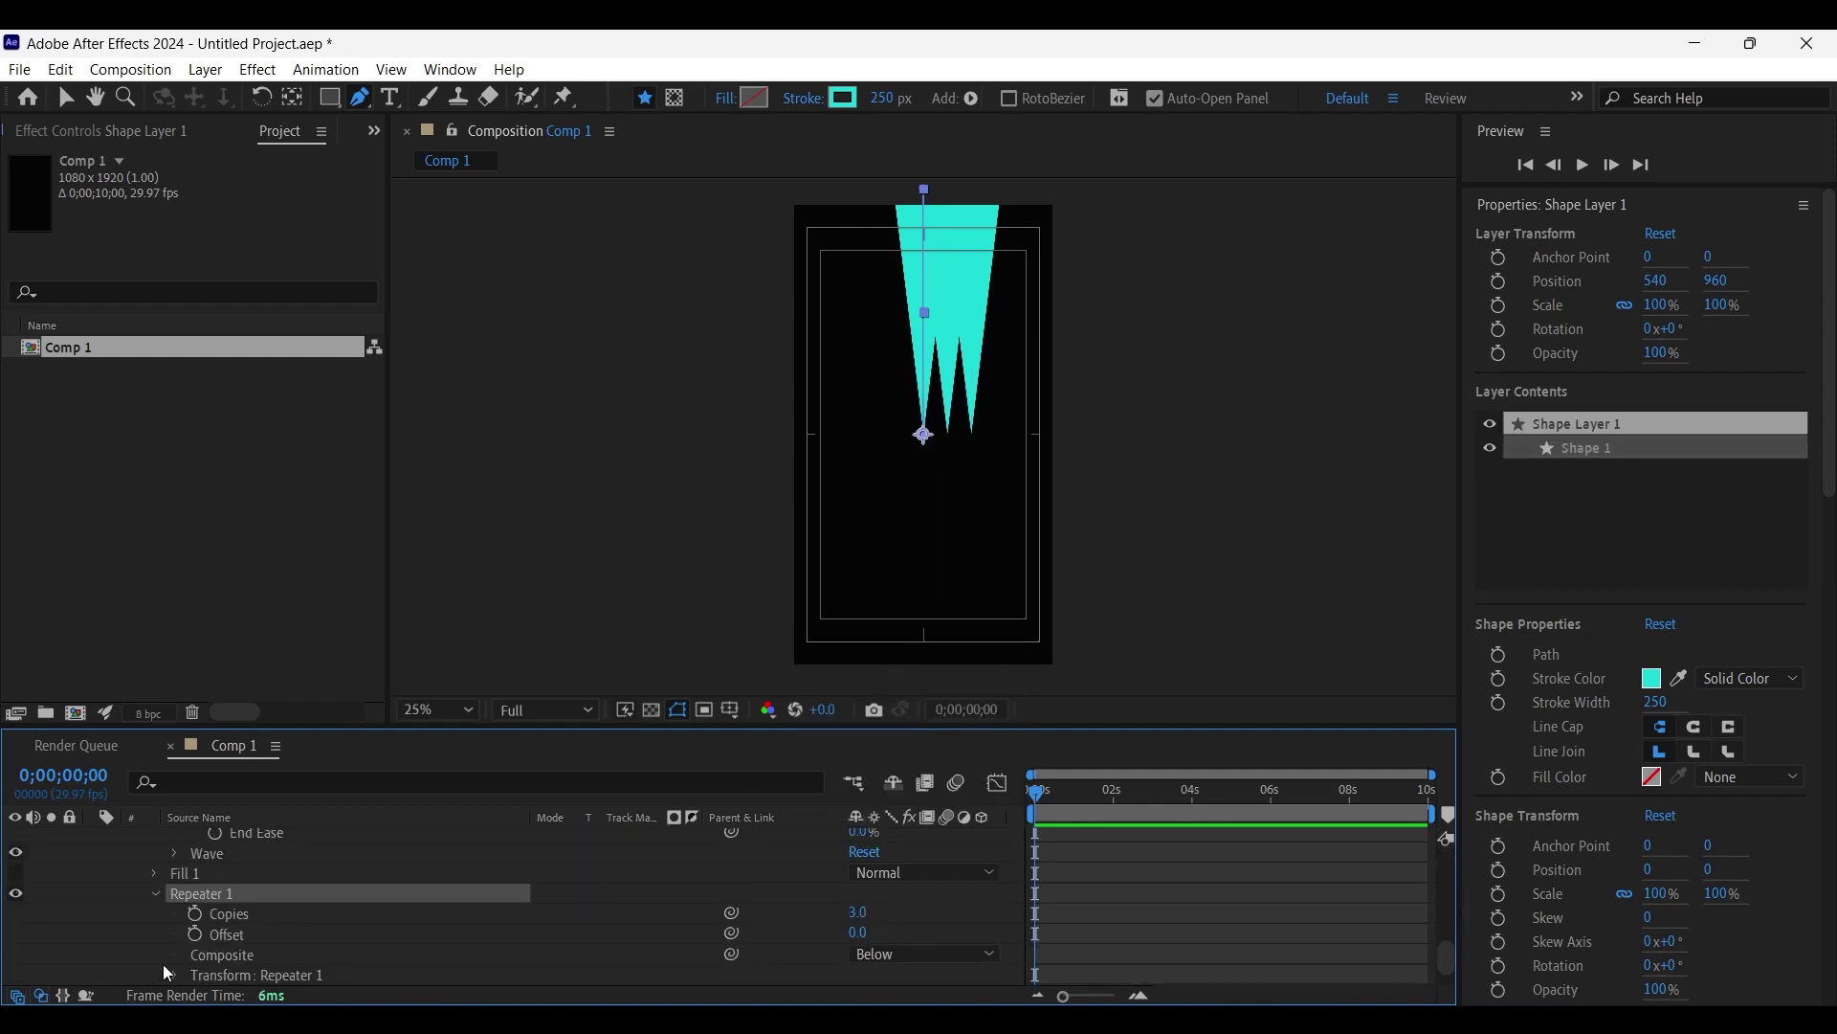
scroll(196, 943, down, 2)
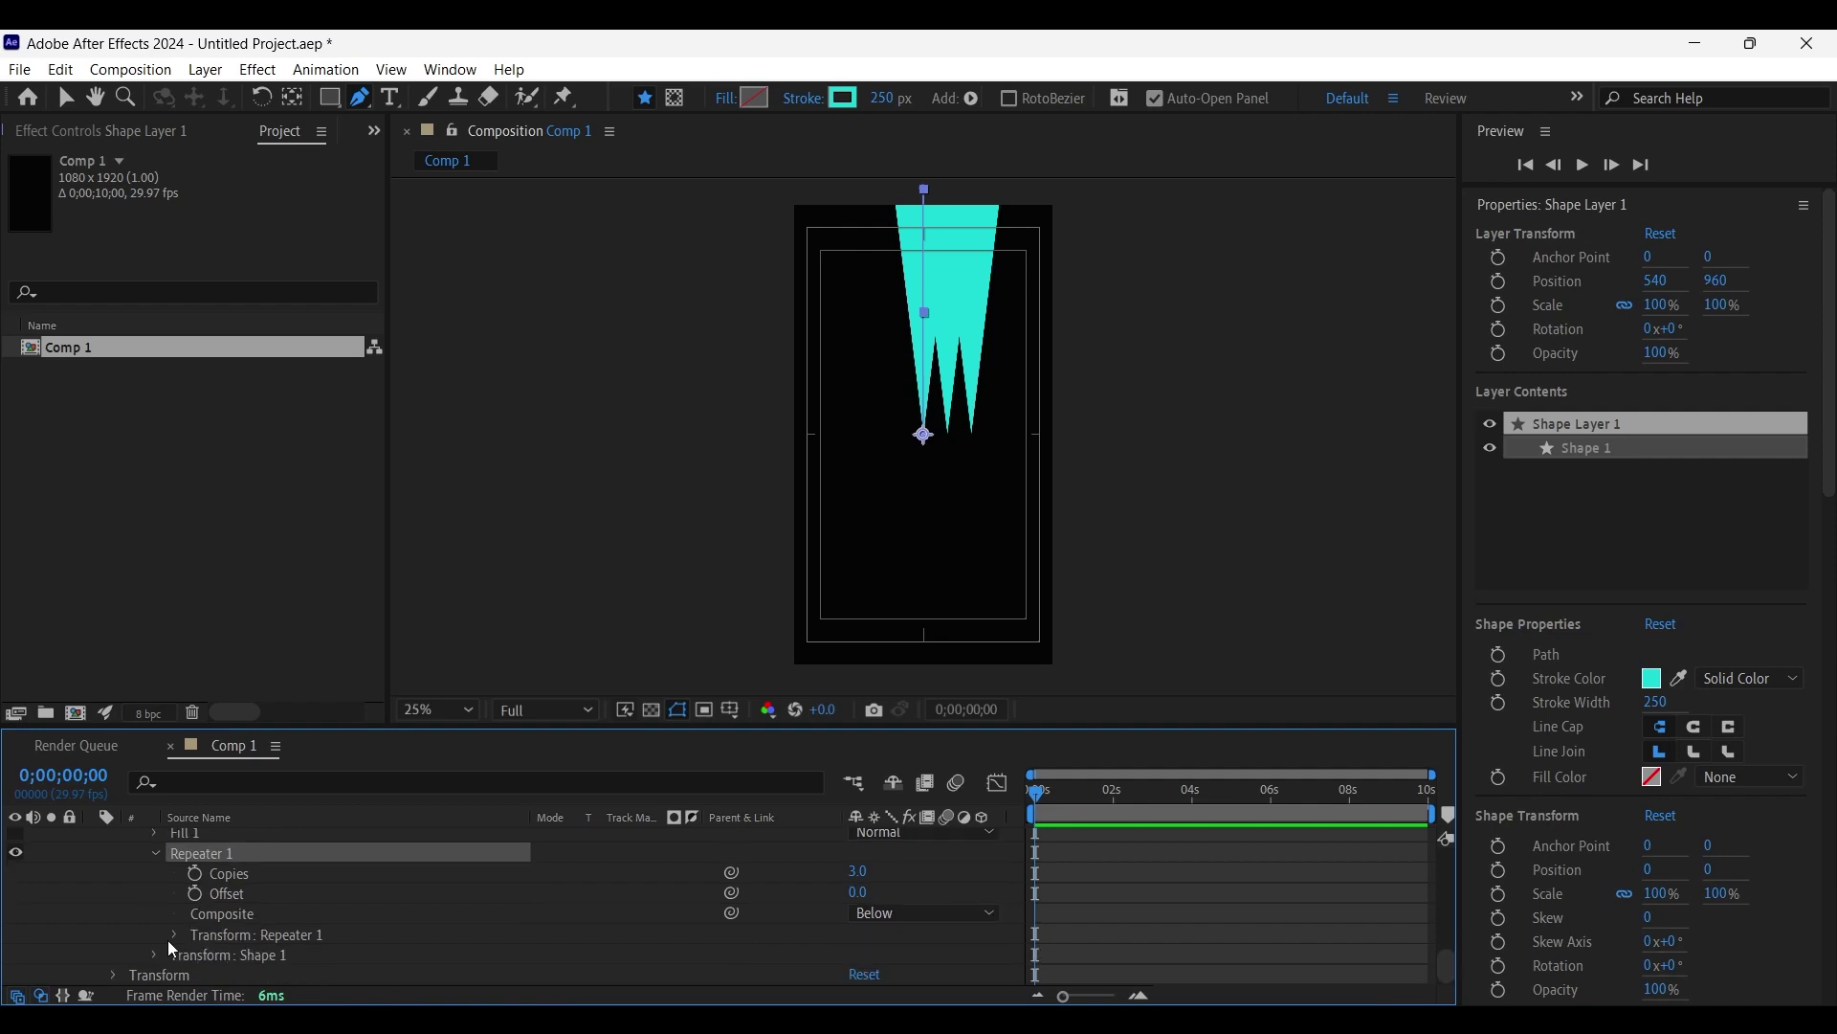
click(171, 934)
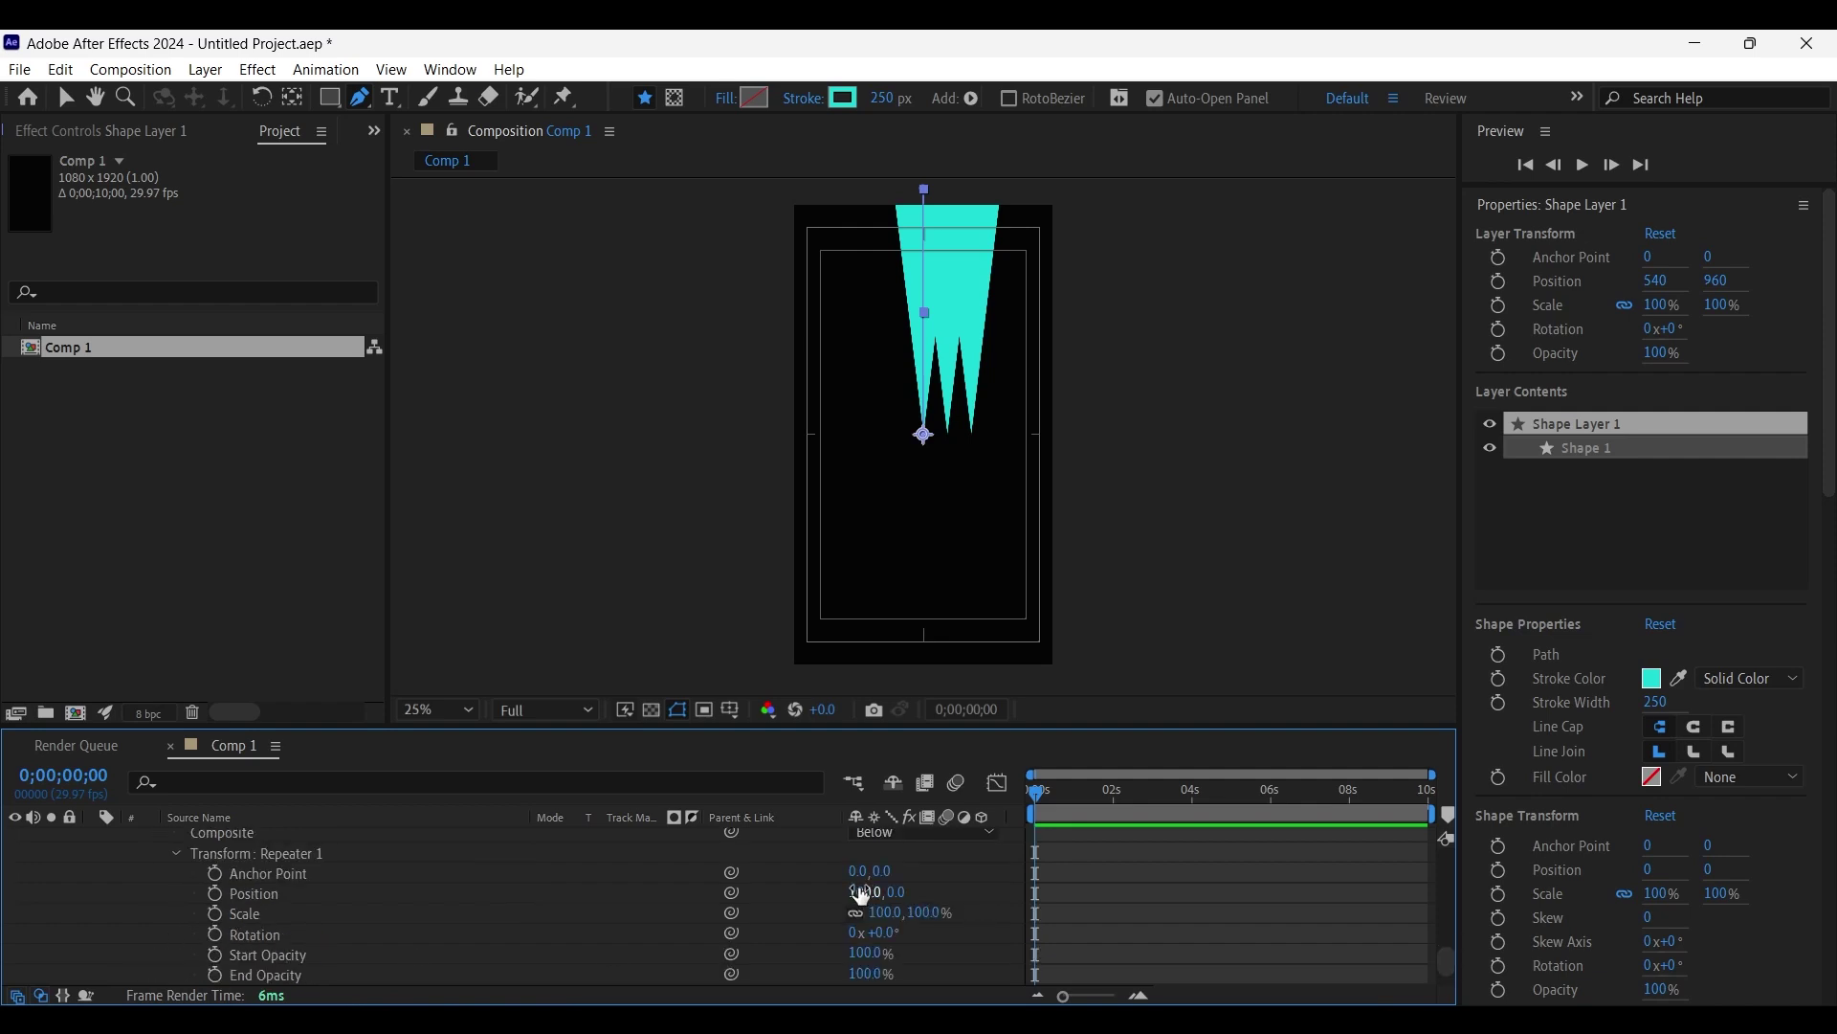
text(0)
key(Return)
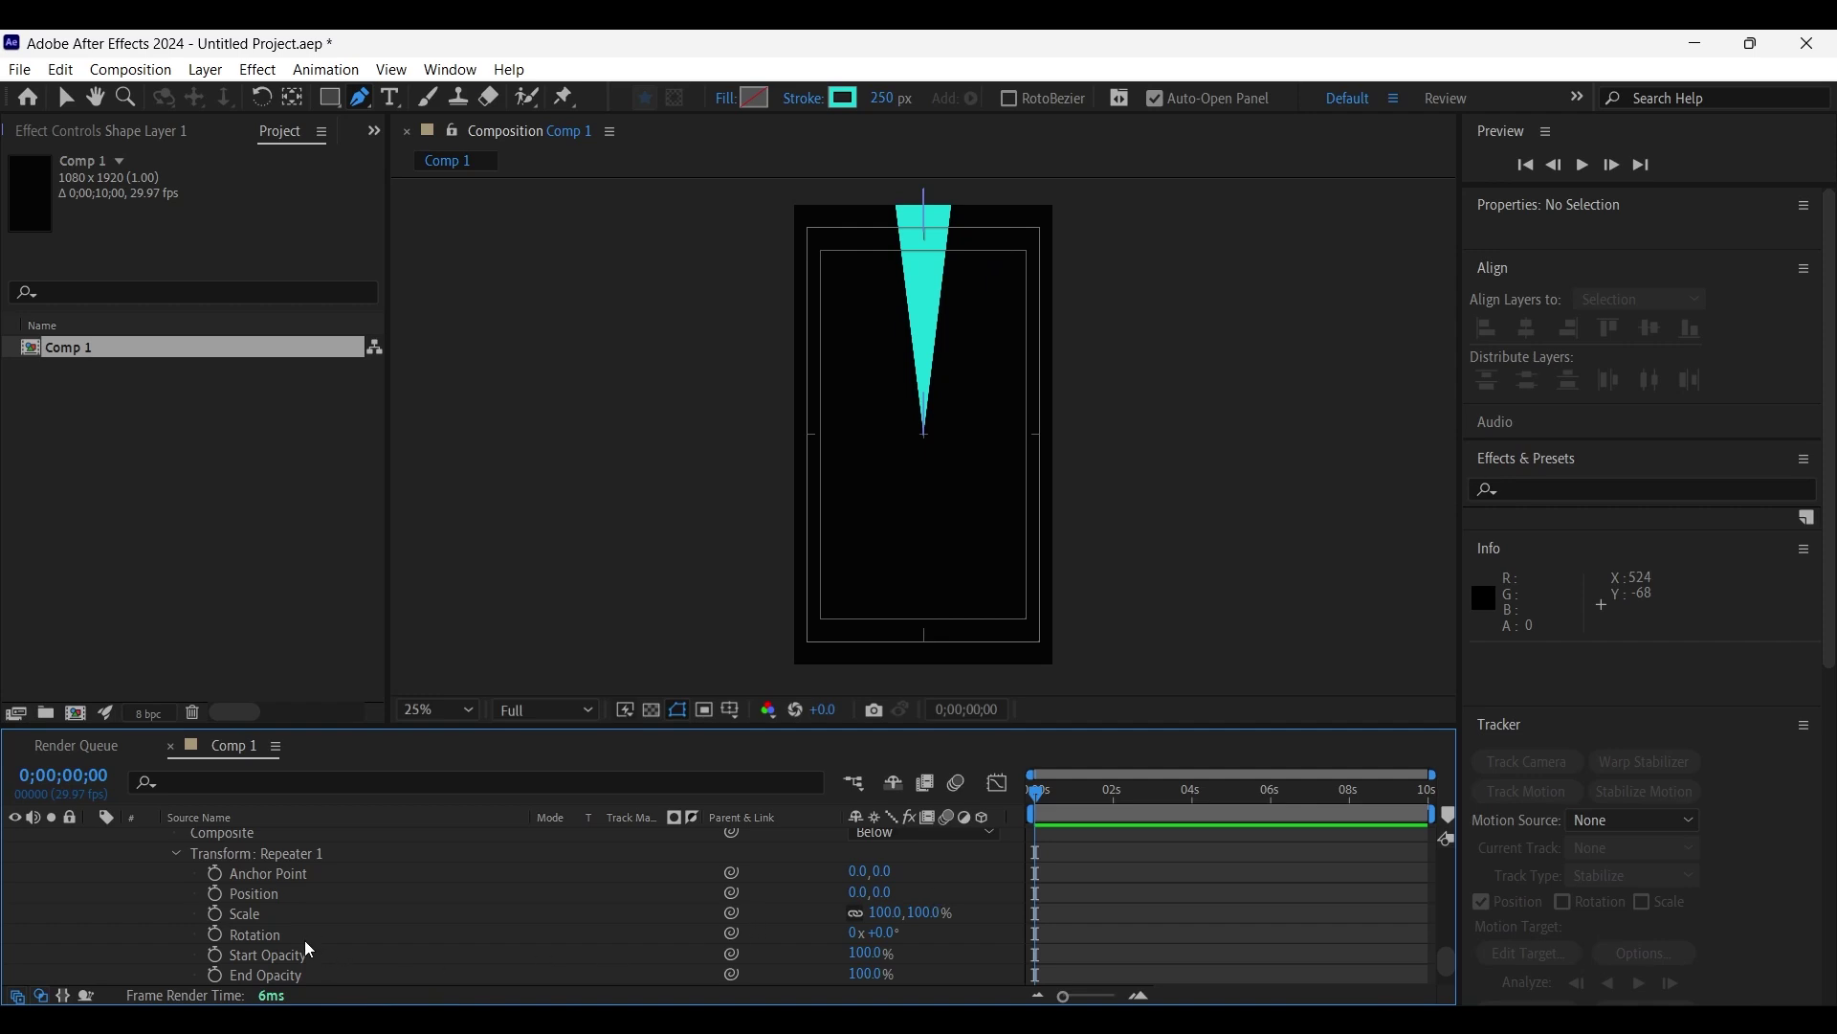
Scrub Repeater 1's transform Rotation to 20° to fan the copies apart.
drag(889, 933, 914, 932)
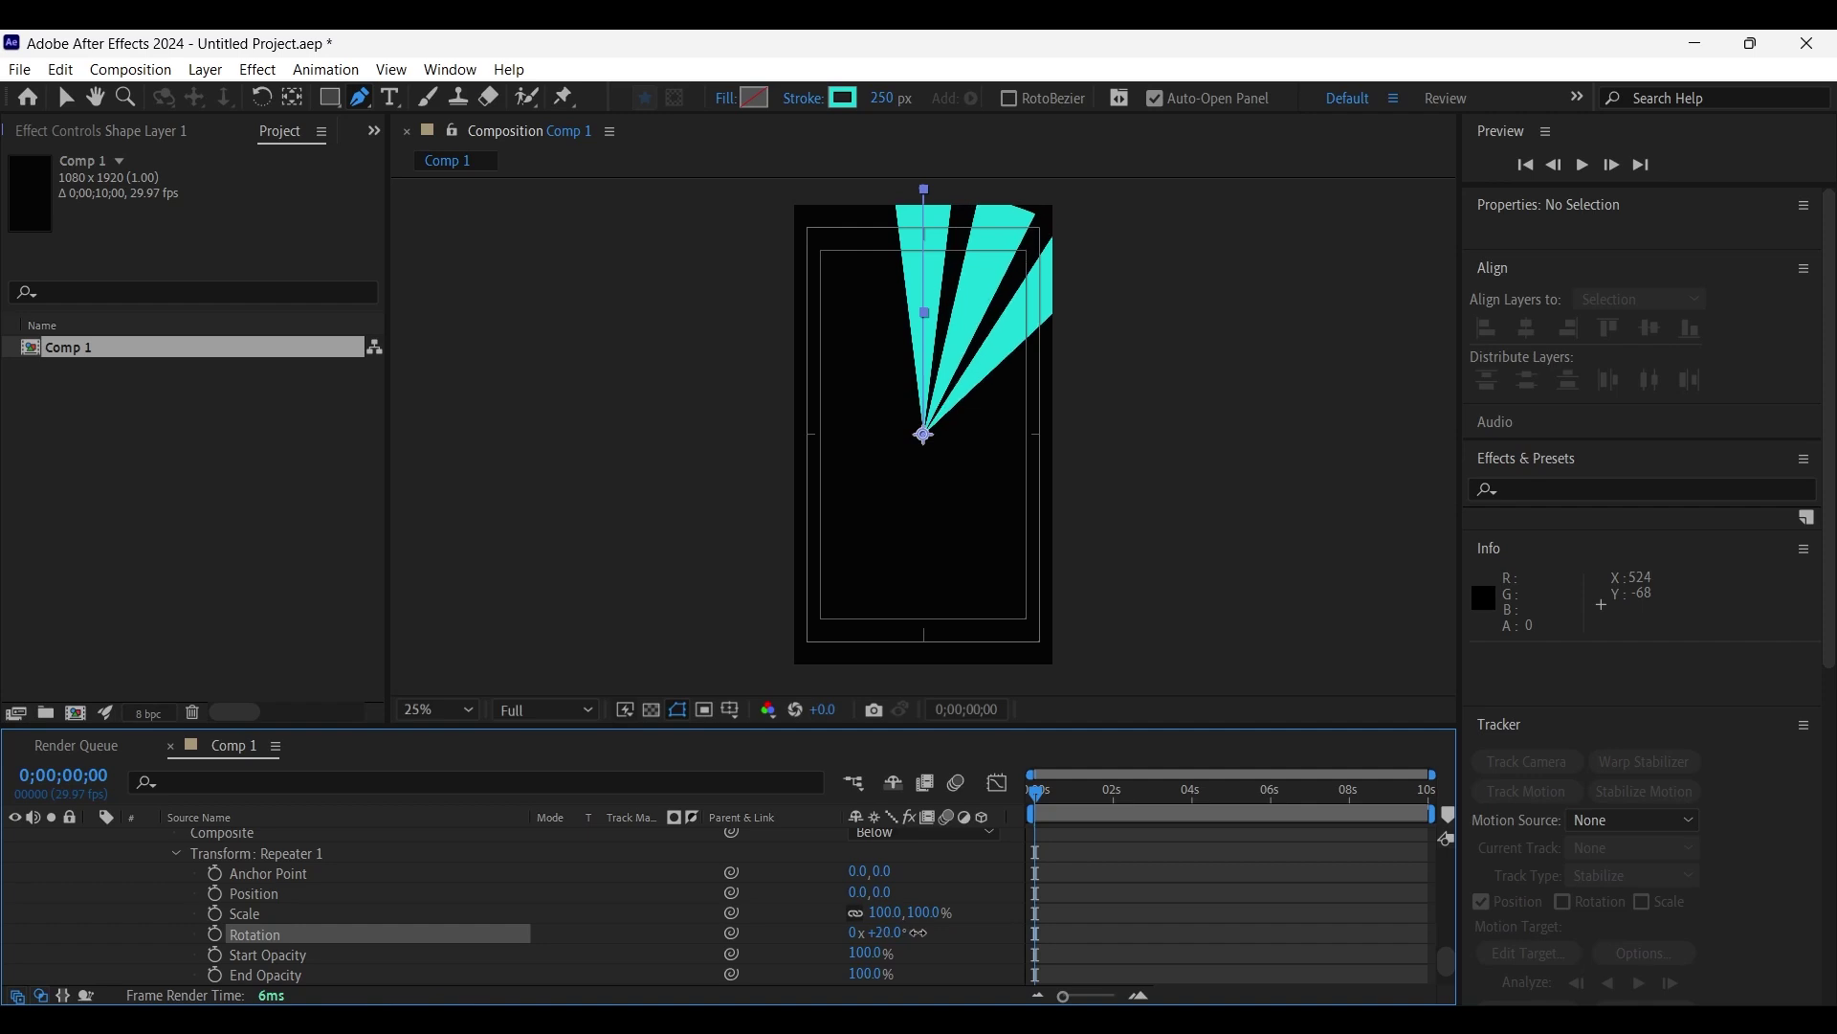
scroll(636, 943, up, 2)
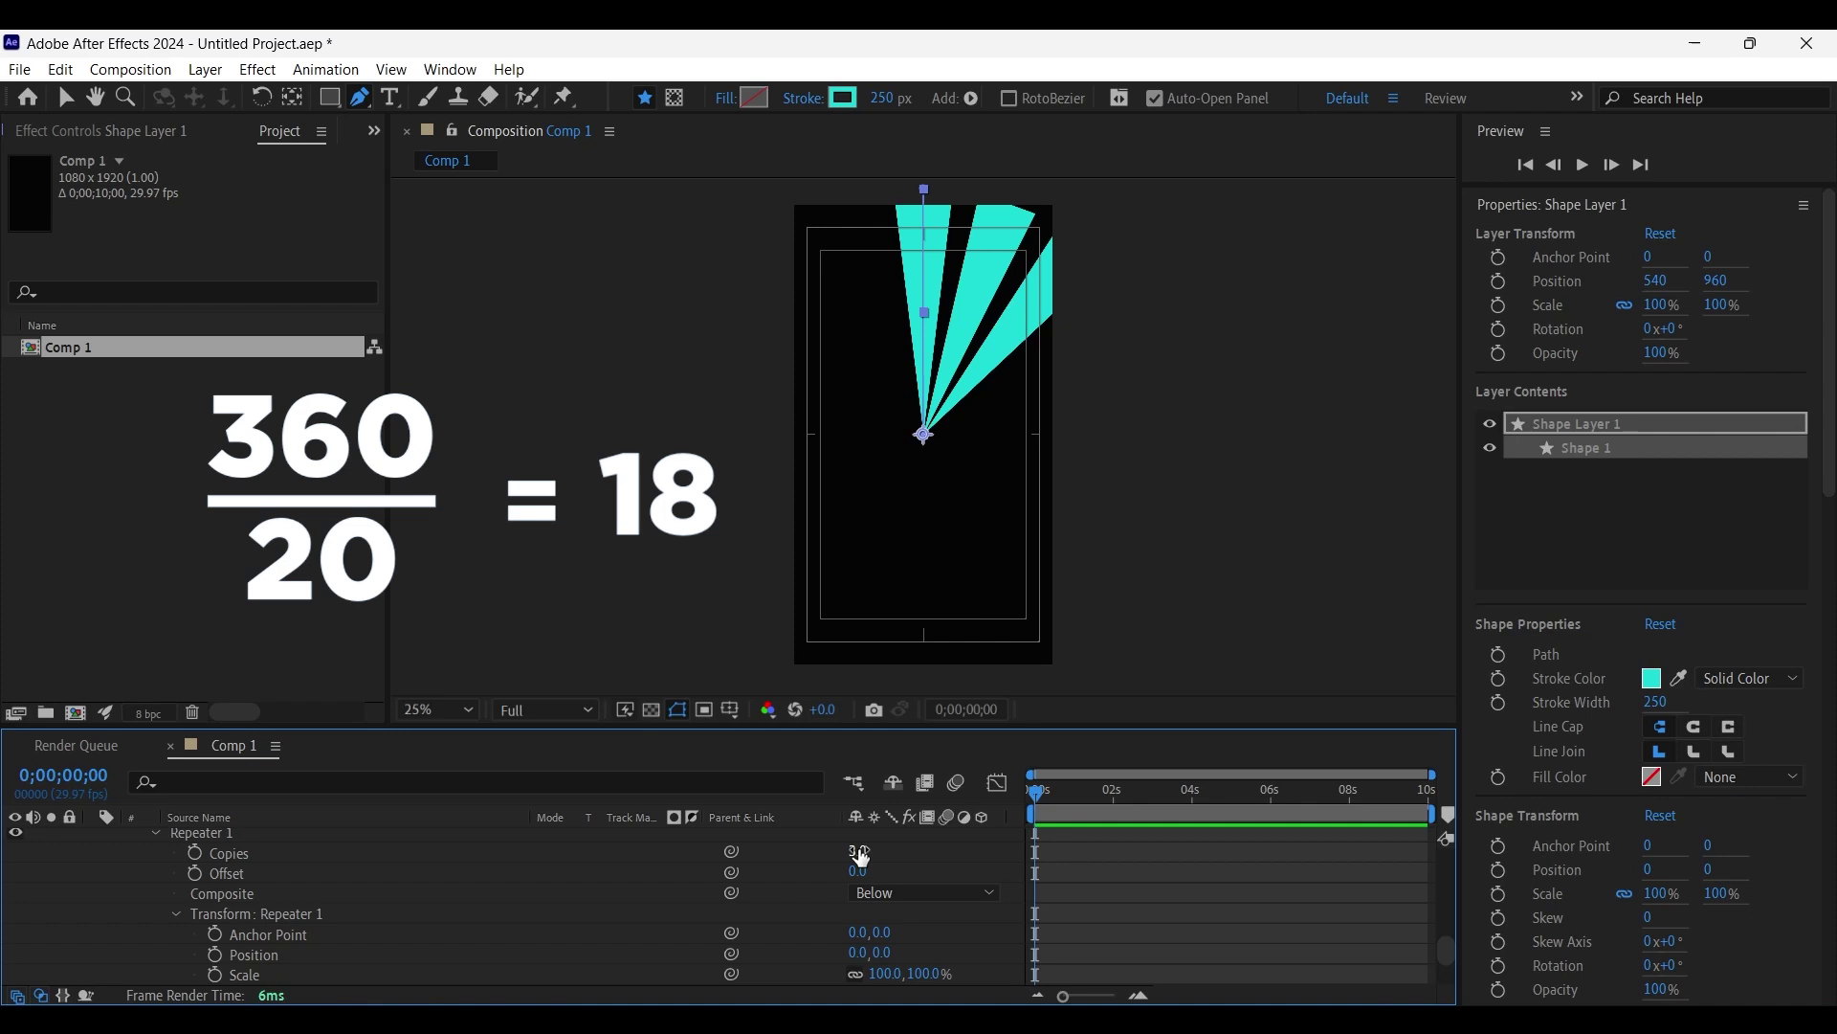
Raise the Repeater copies to 18 and stretch the ray's top vertex past the frame edge.
drag(861, 855, 876, 849)
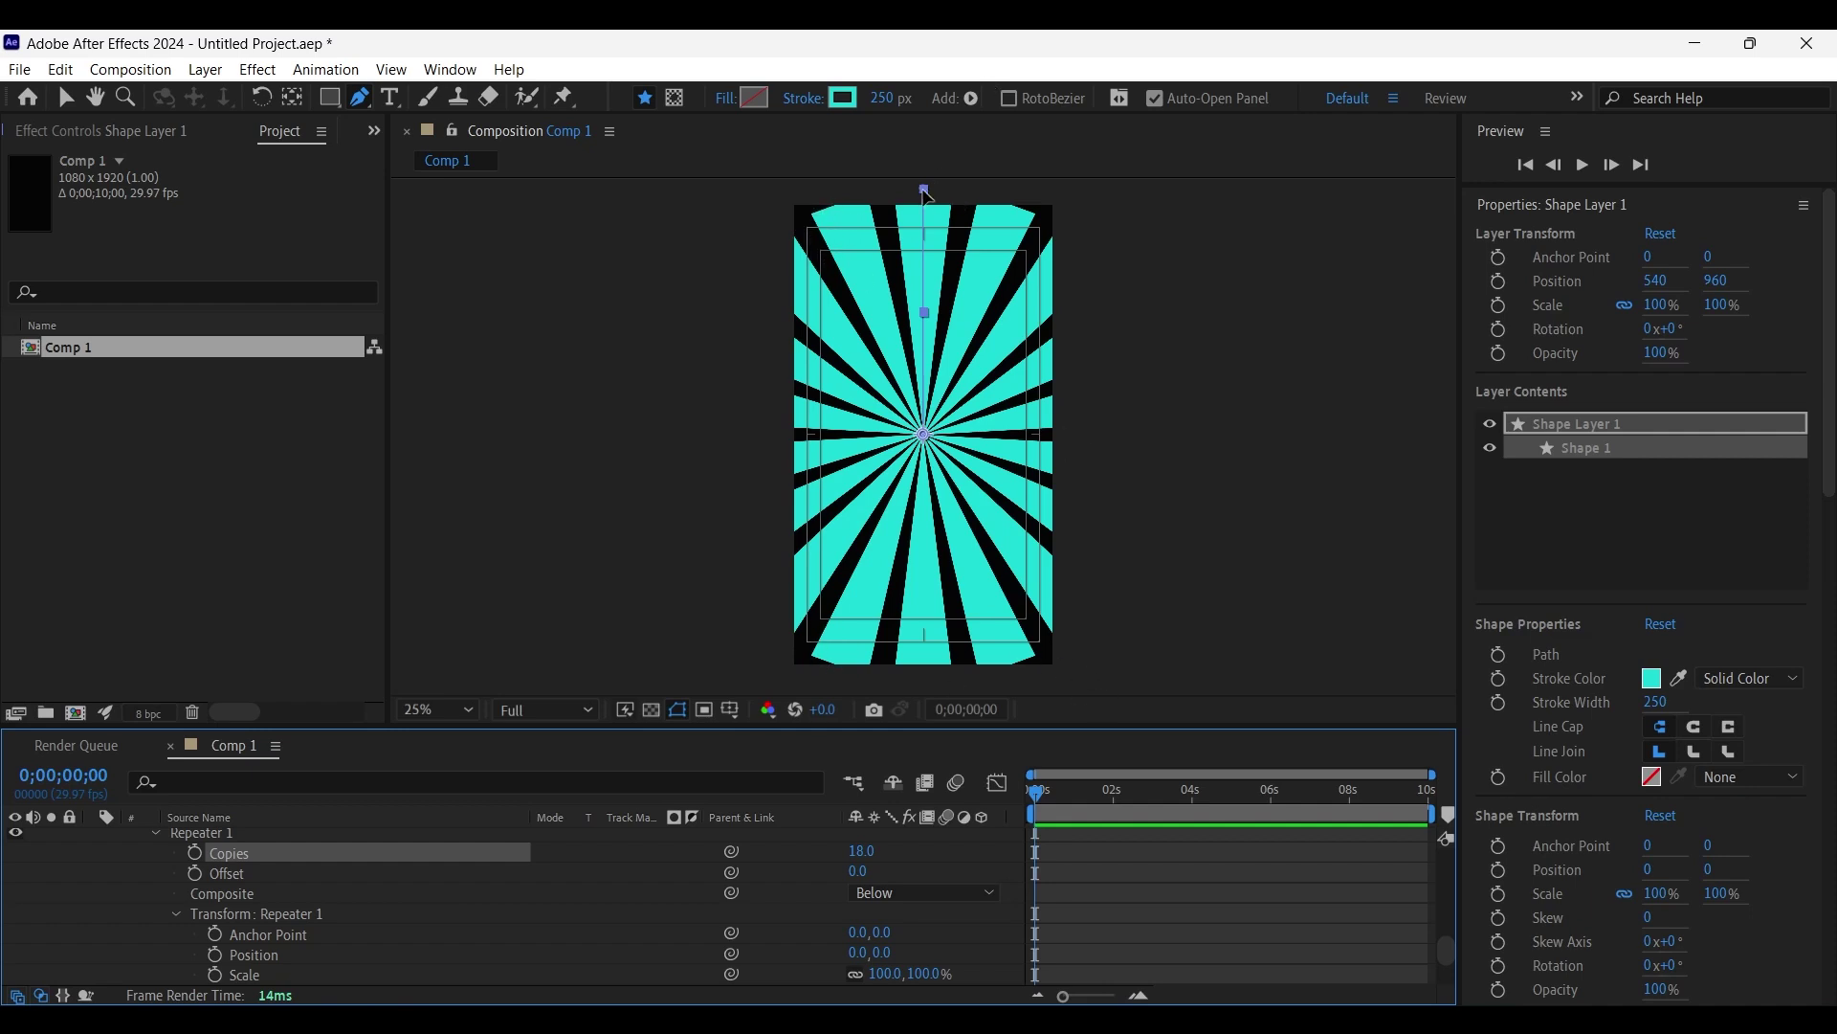
drag(925, 191, 925, 174)
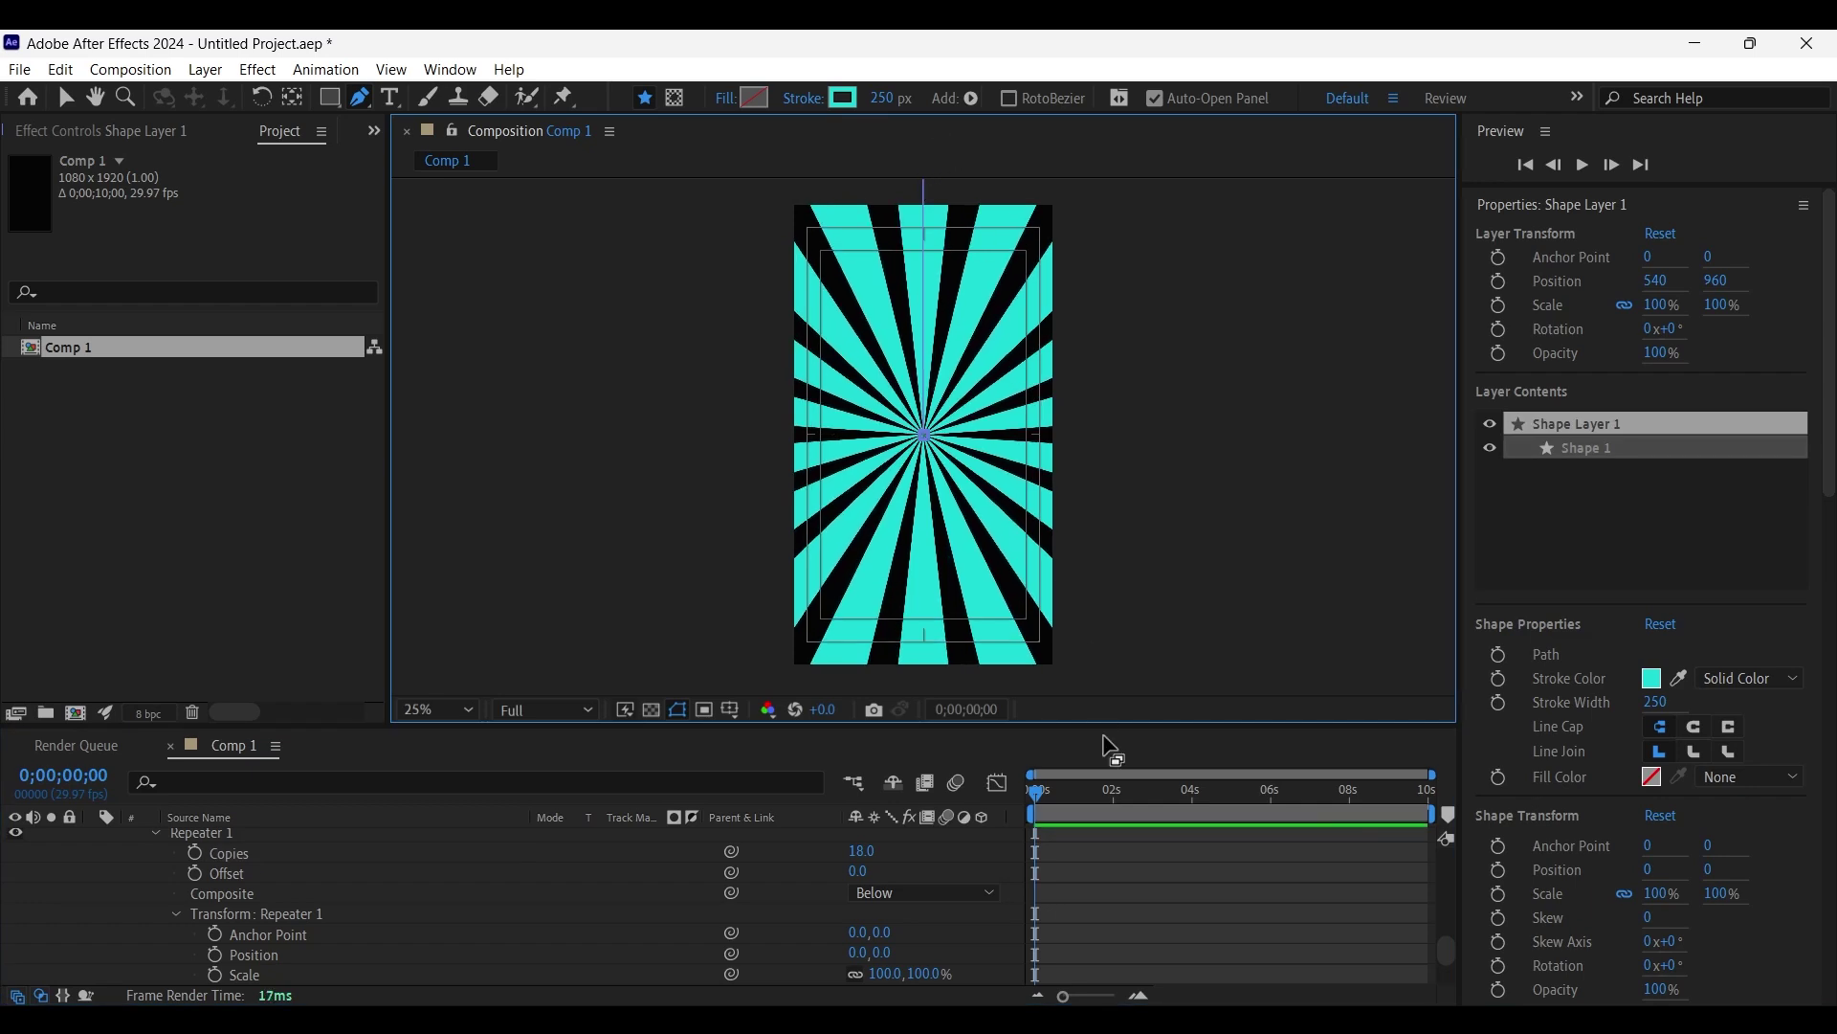
scroll(181, 906, up, 5)
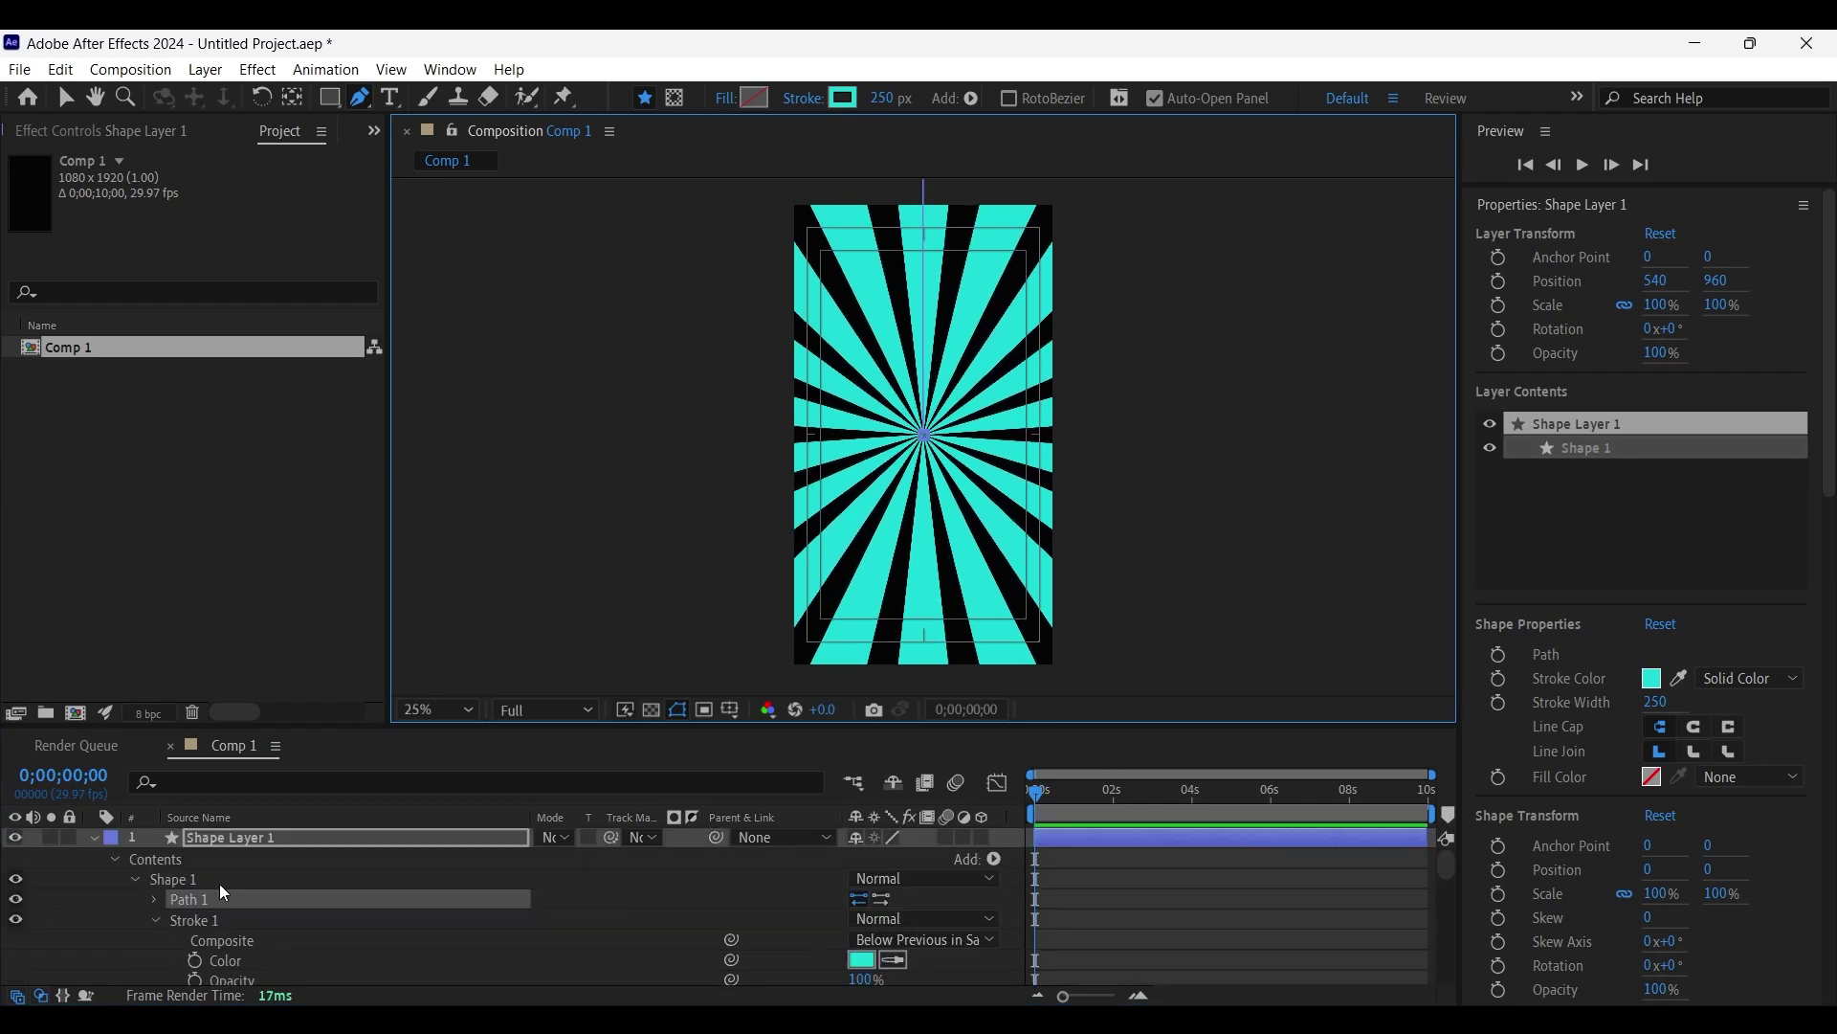
Keyframe Shape Layer 1's Rotation from 0 to one revolution over 10 seconds, then preview.
click(87, 835)
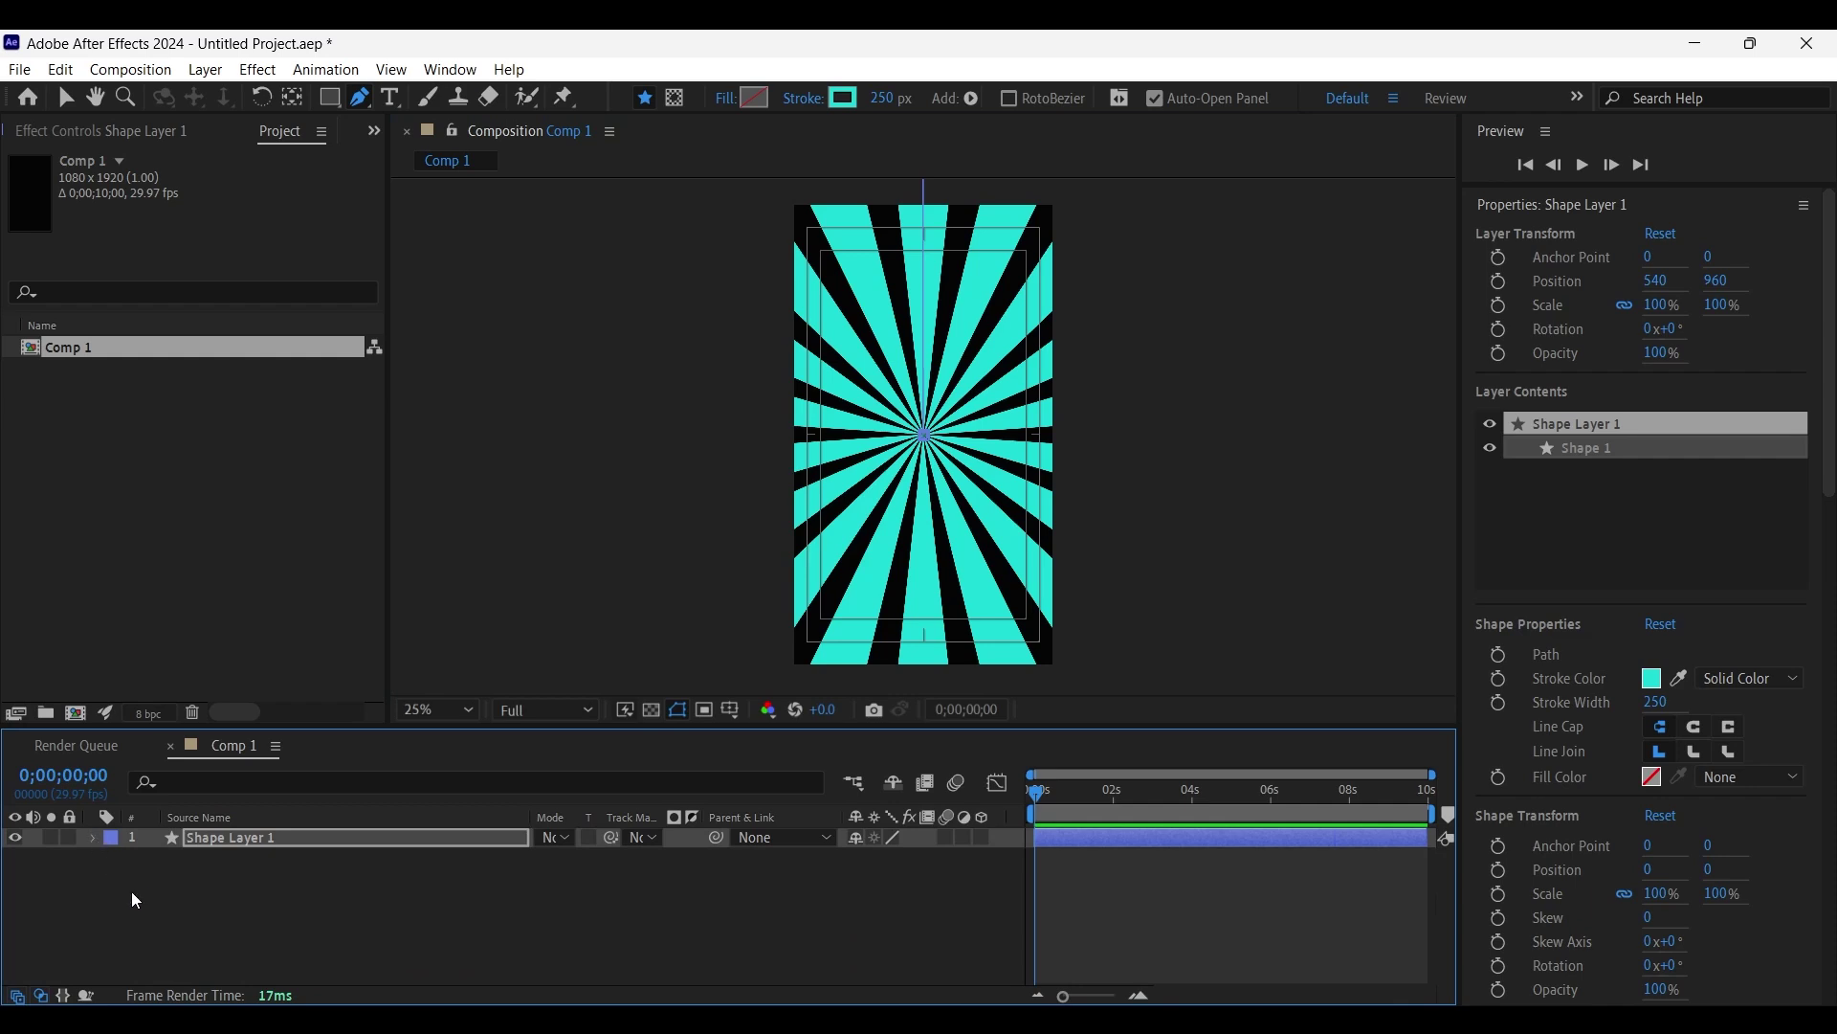
key(r)
click(154, 859)
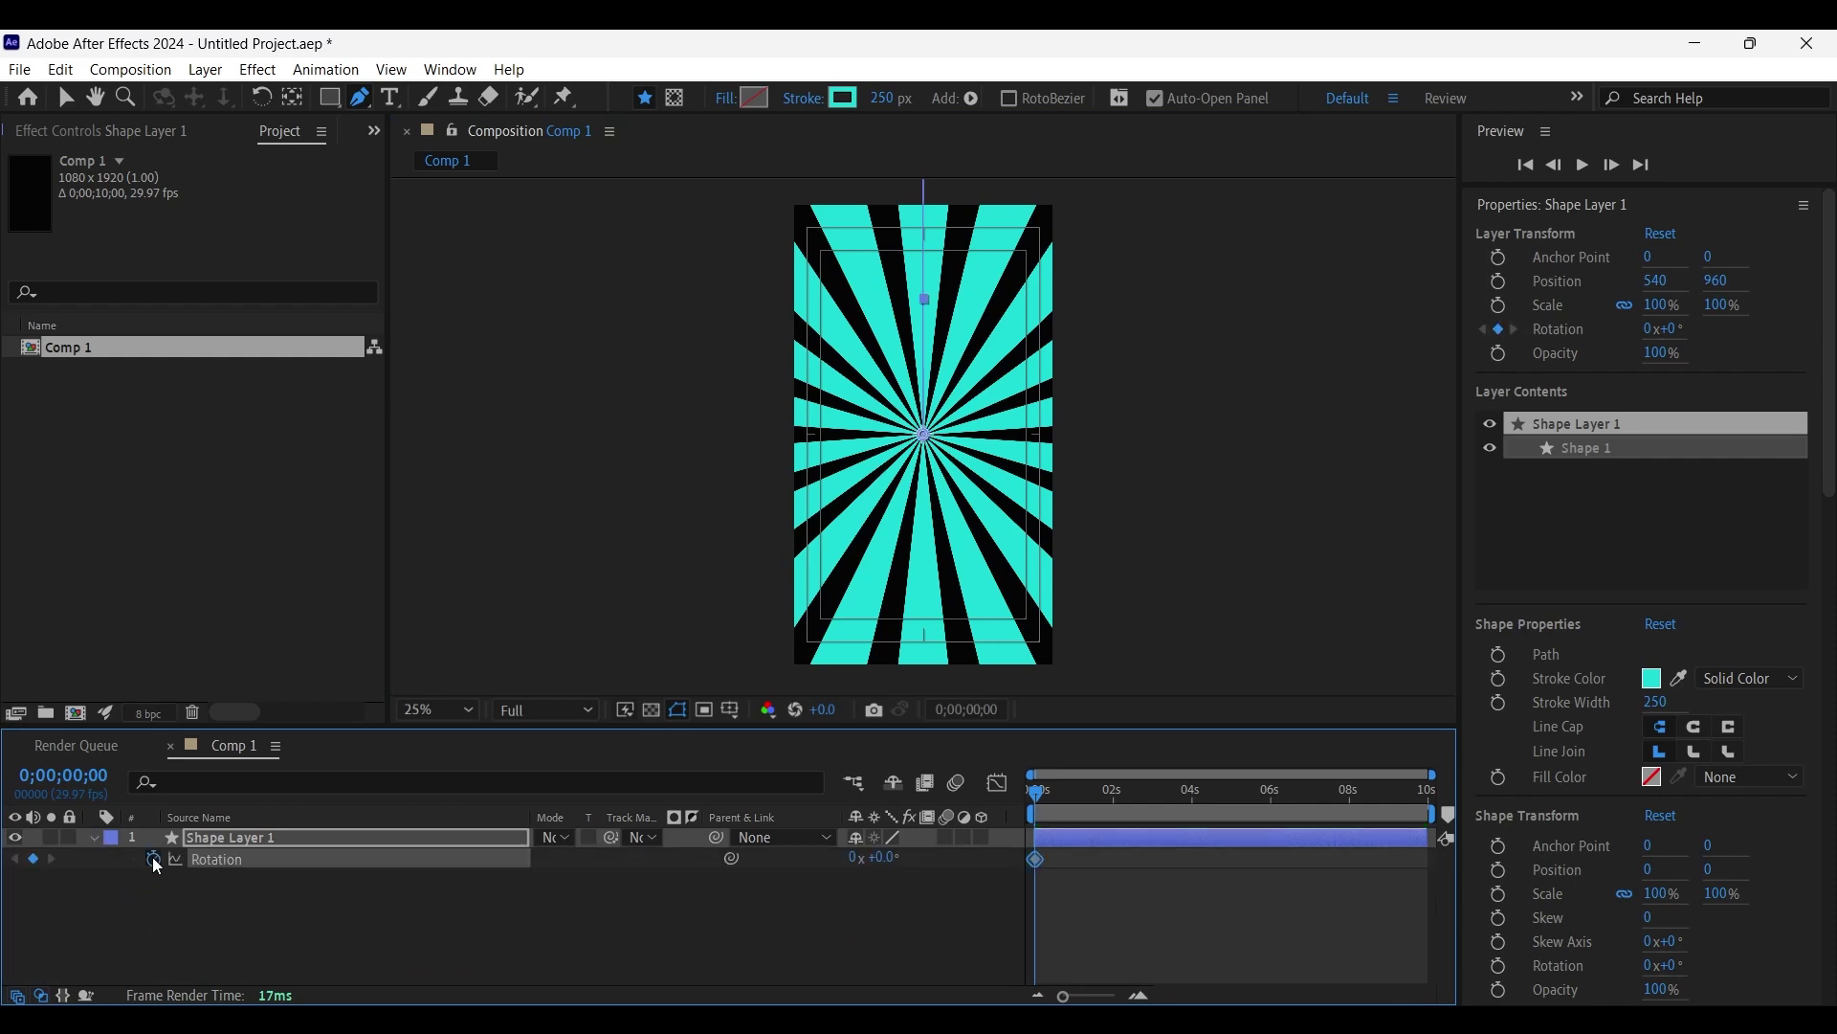
key(End)
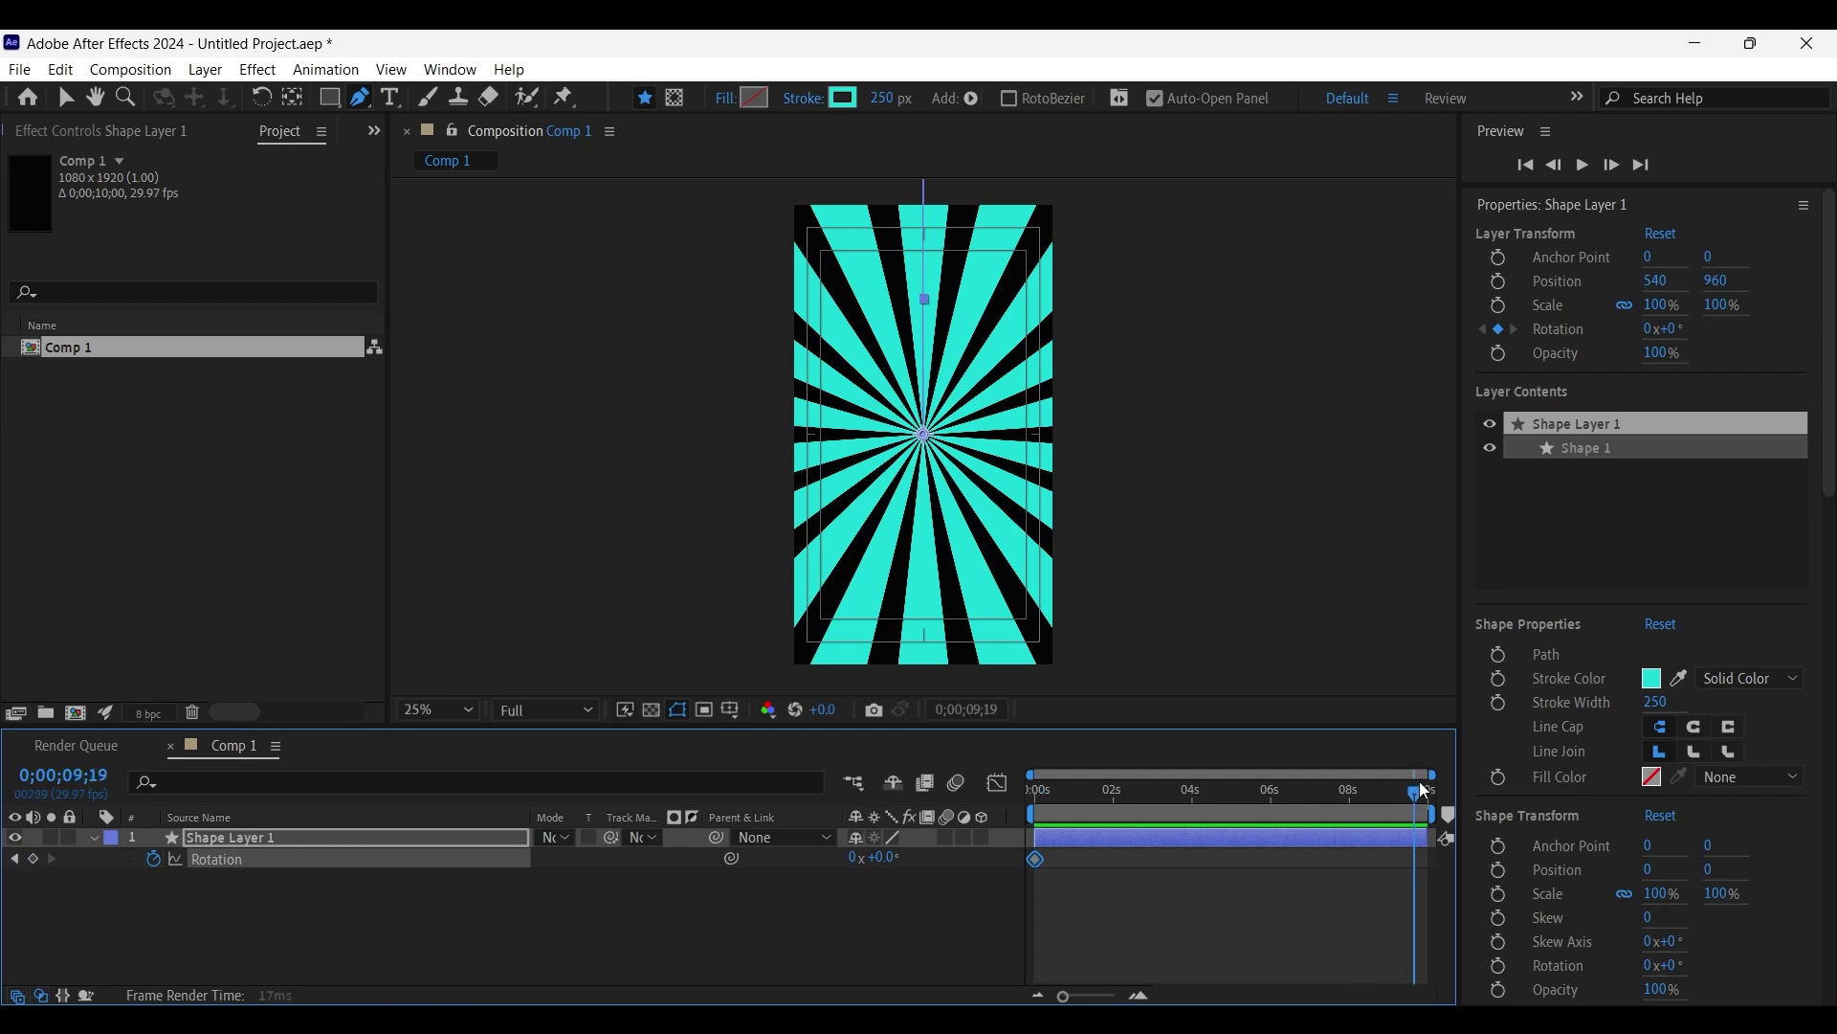
click(855, 857)
text(1)
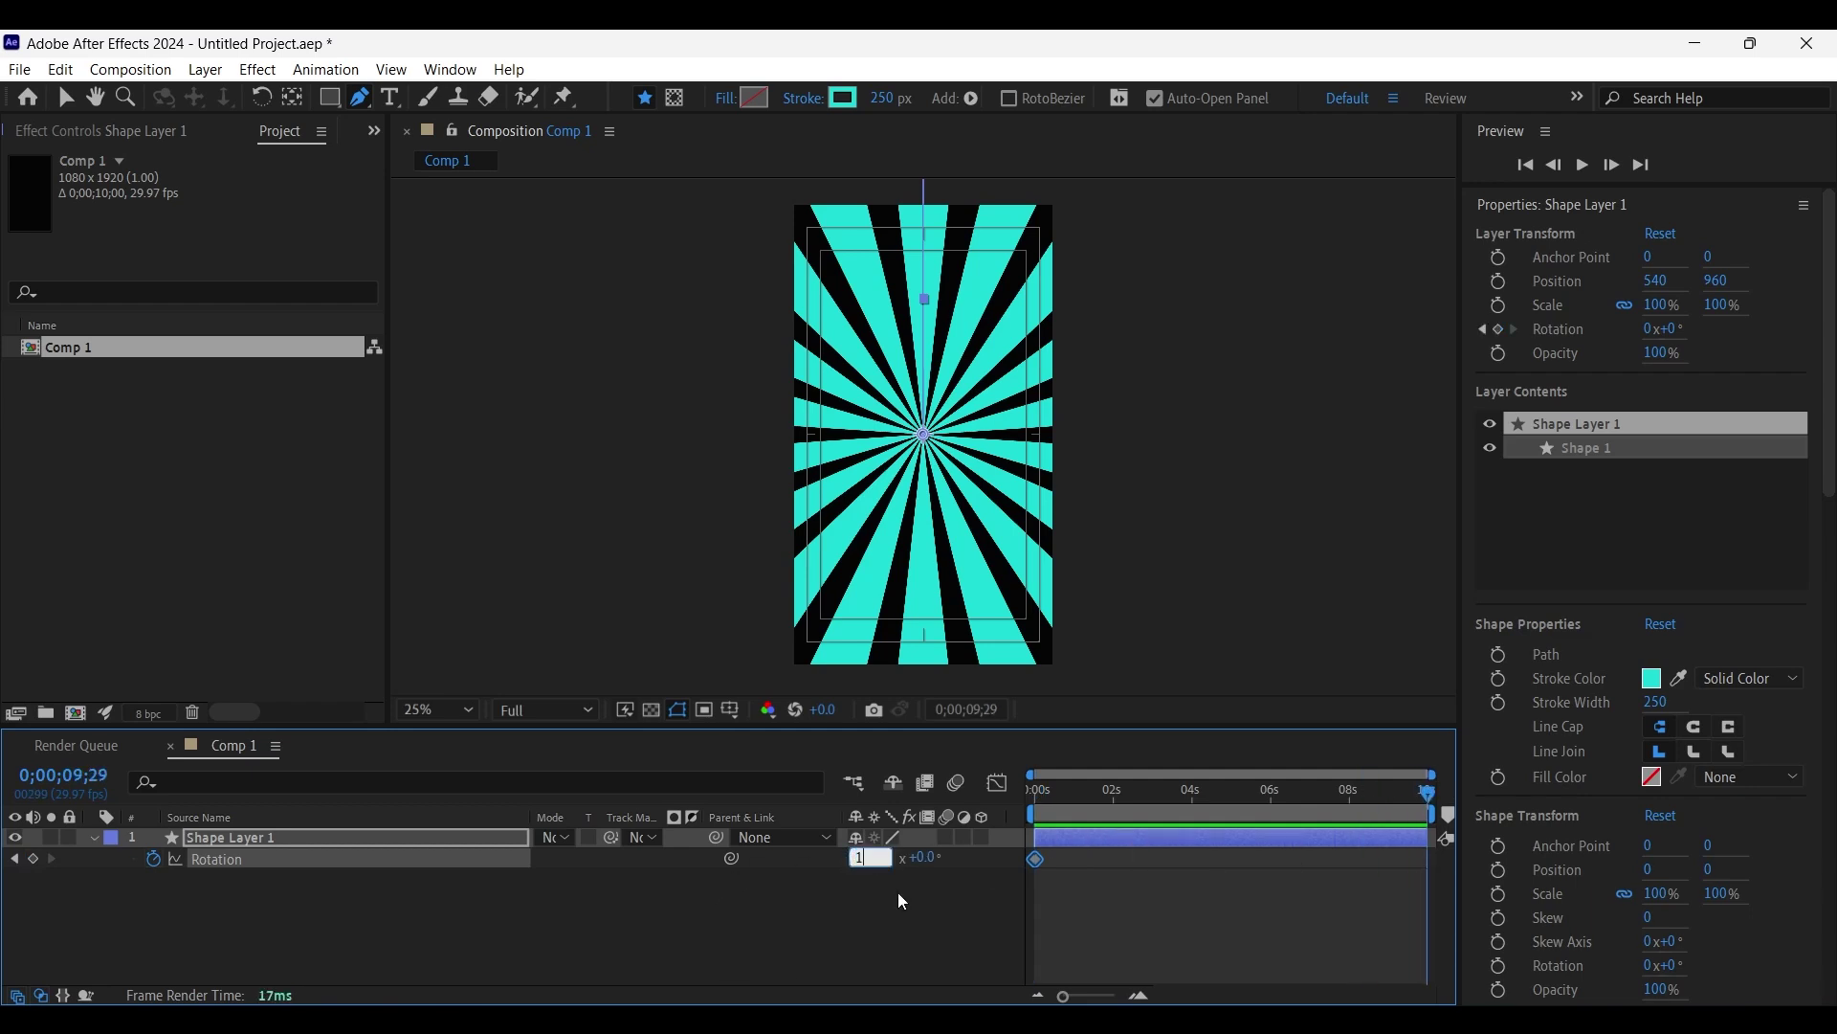
click(825, 908)
drag(1085, 788, 1036, 789)
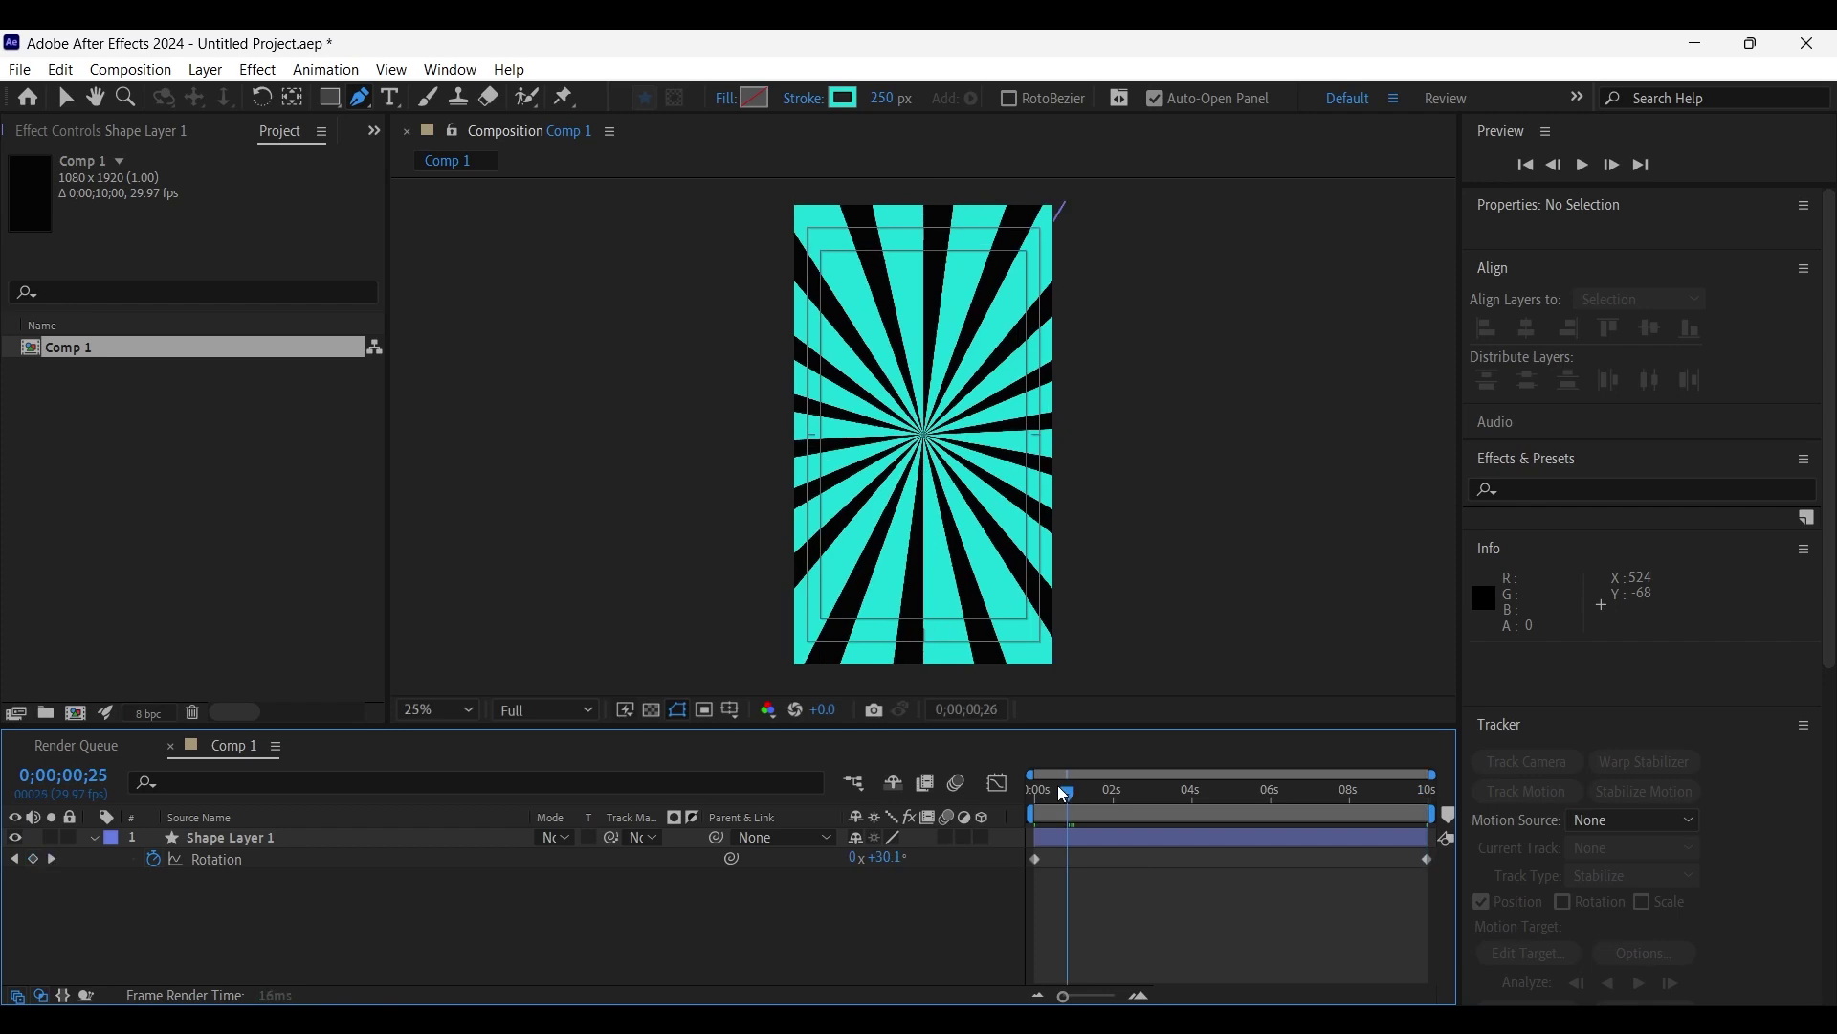
key(space)
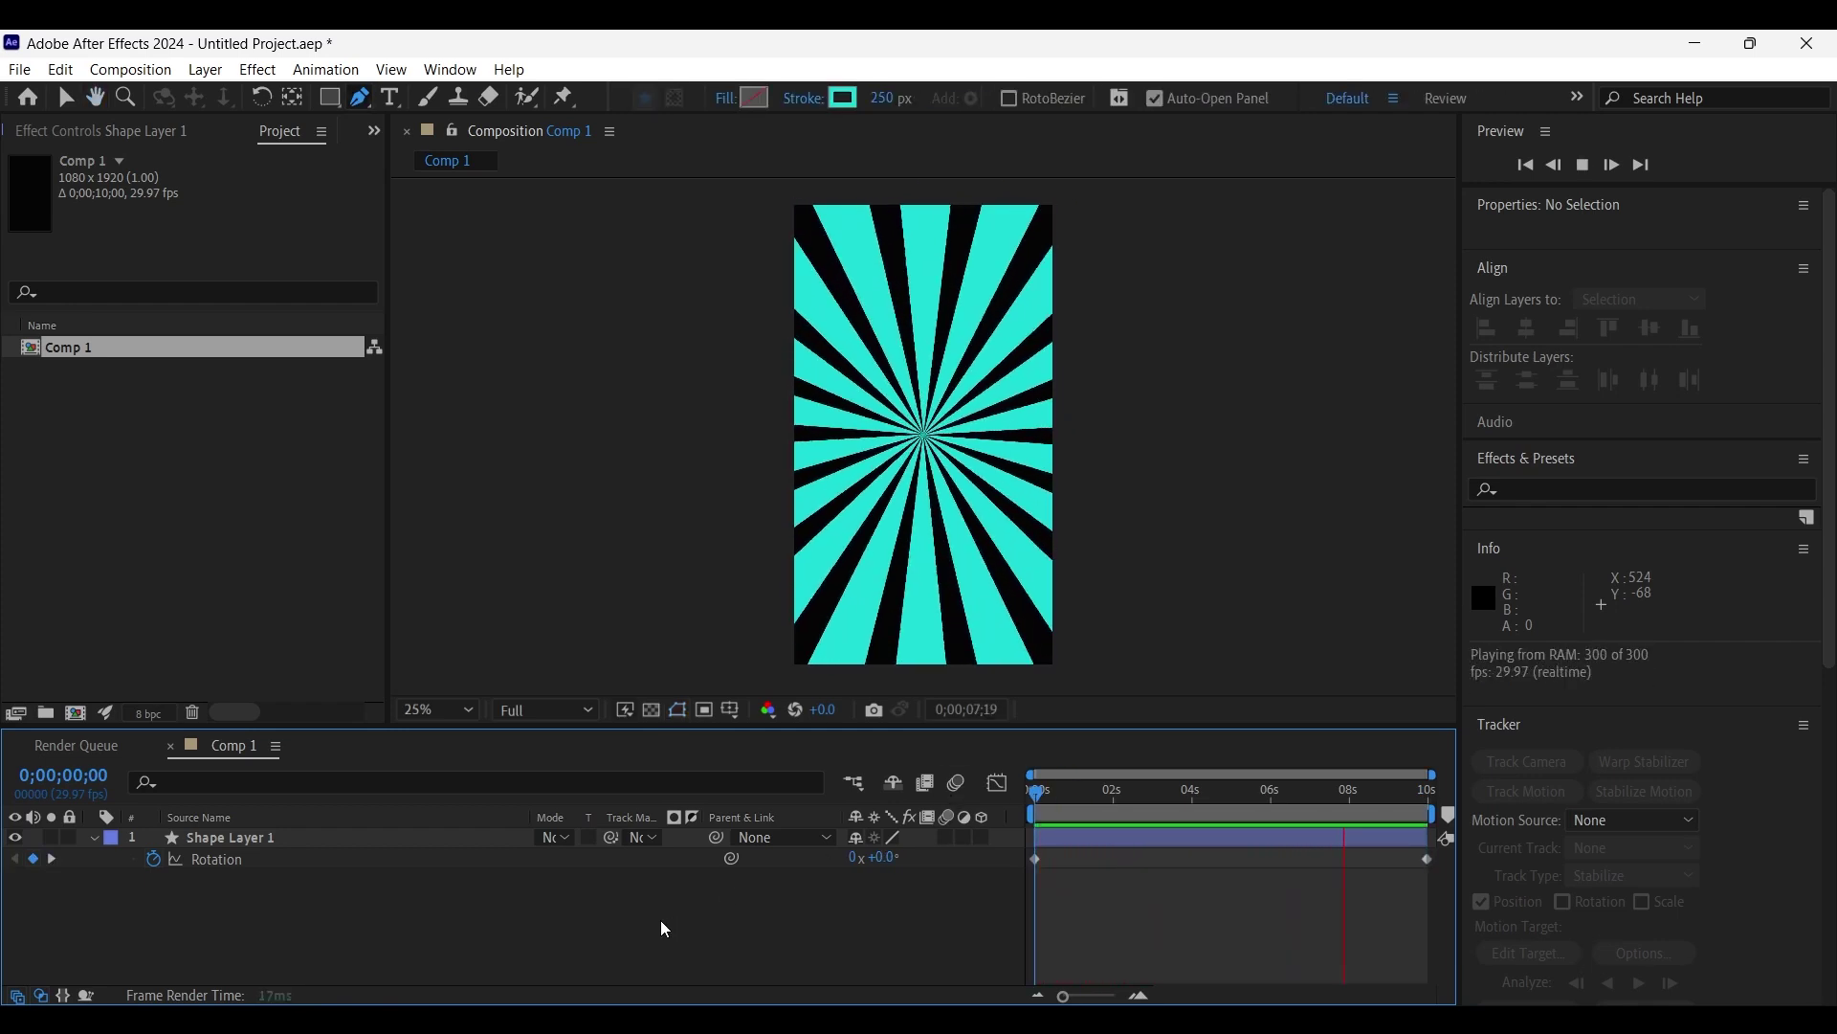
Change Stroke 1's colour from cyan to magenta FF38FD.
click(95, 837)
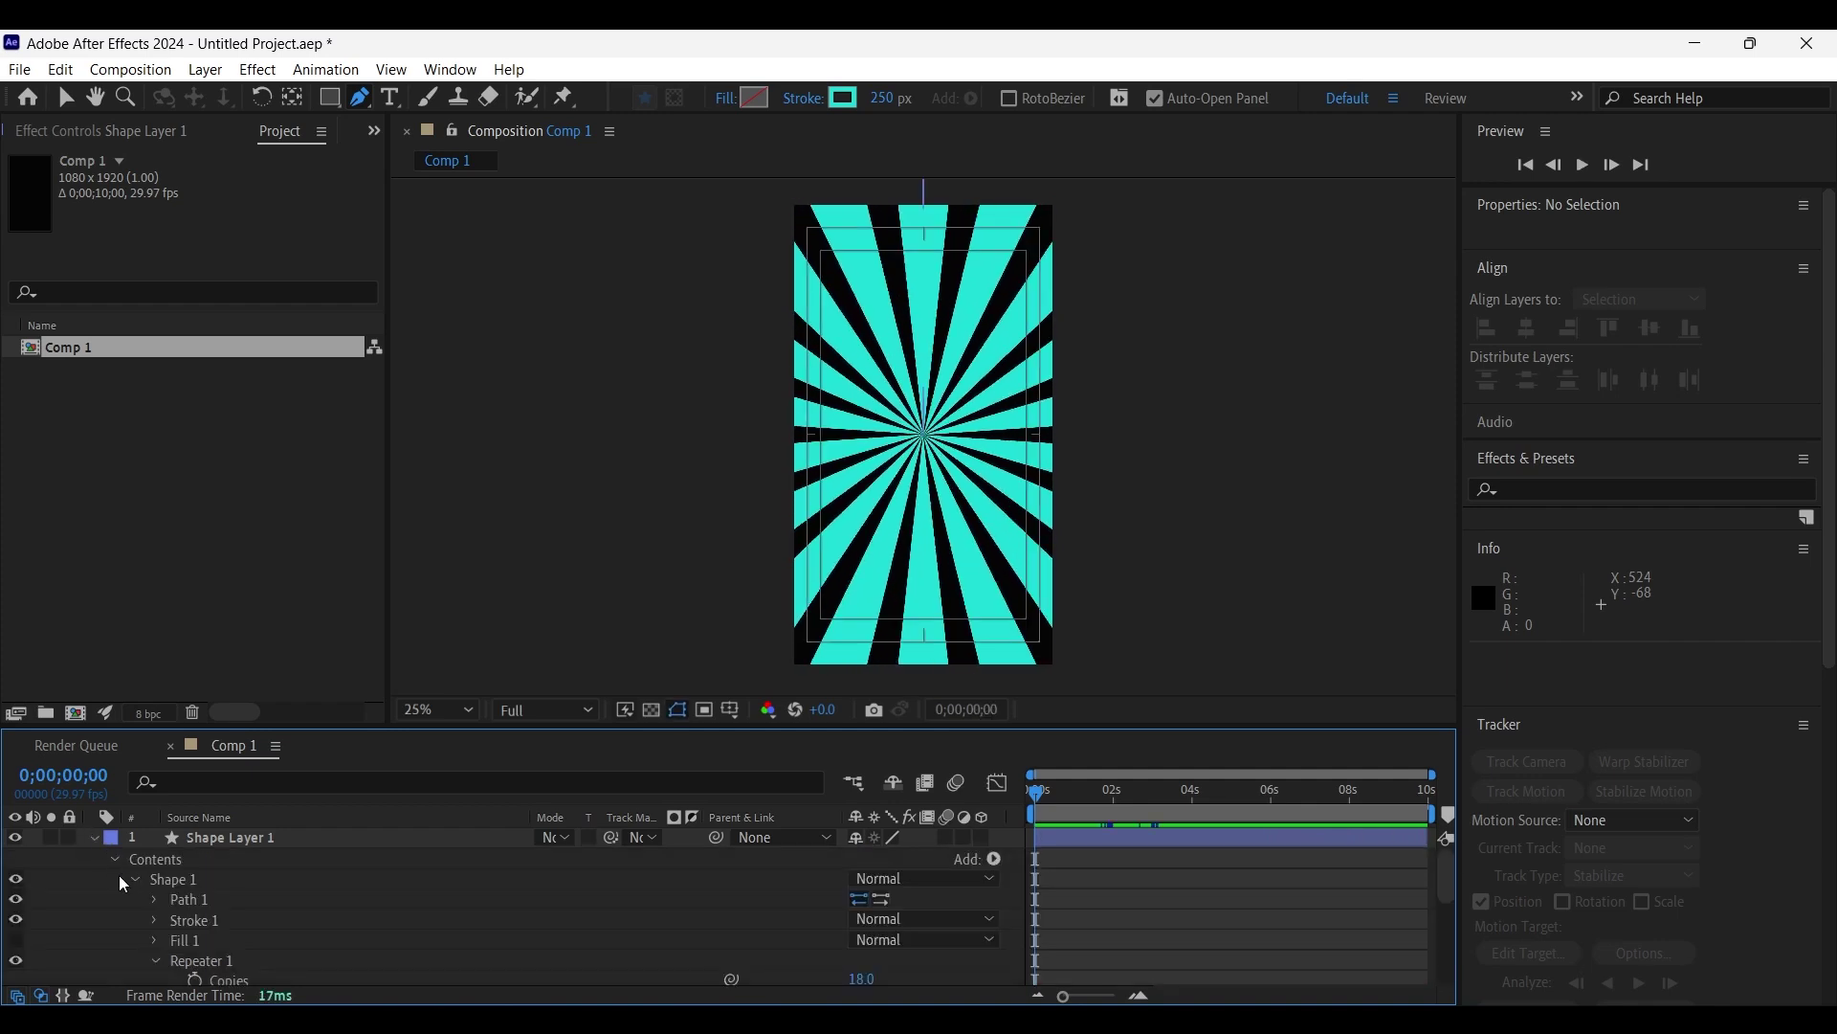
click(150, 918)
click(862, 878)
click(1506, 662)
mouse_move(1505, 662)
mouse_down()
mouse_move(1497, 526)
mouse_move(1498, 557)
mouse_up()
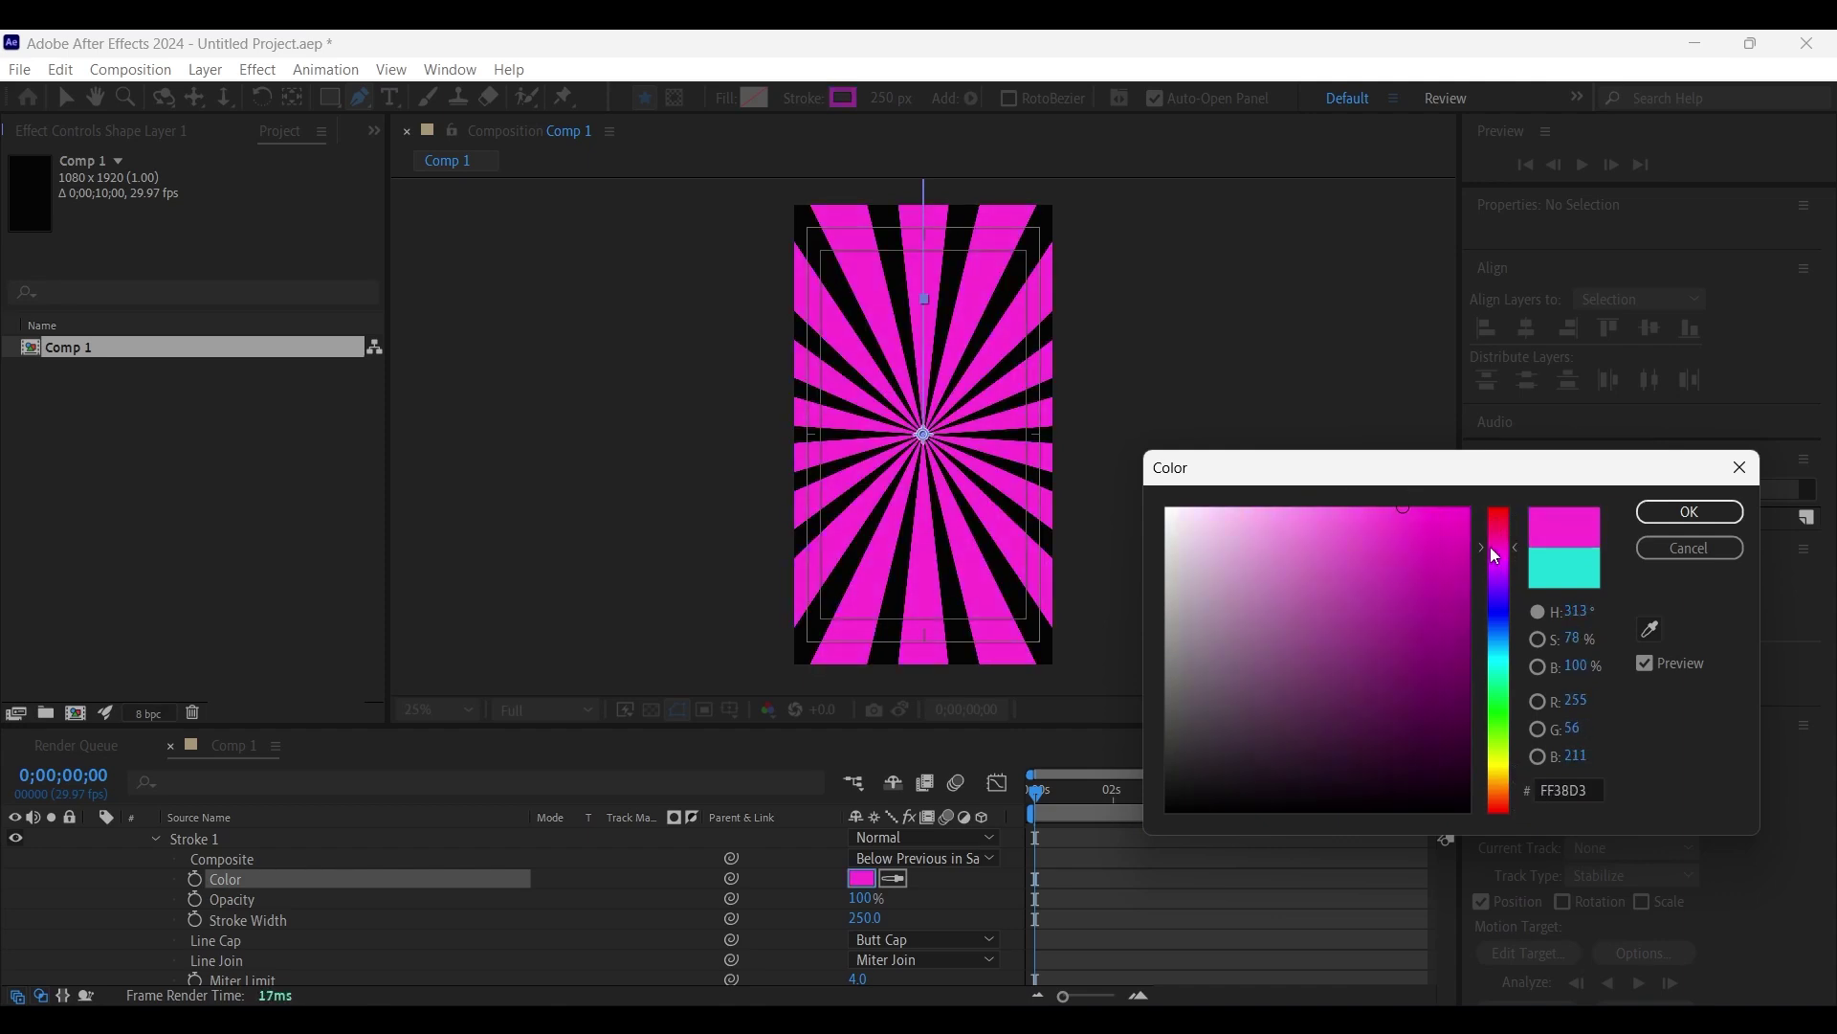
click(1673, 513)
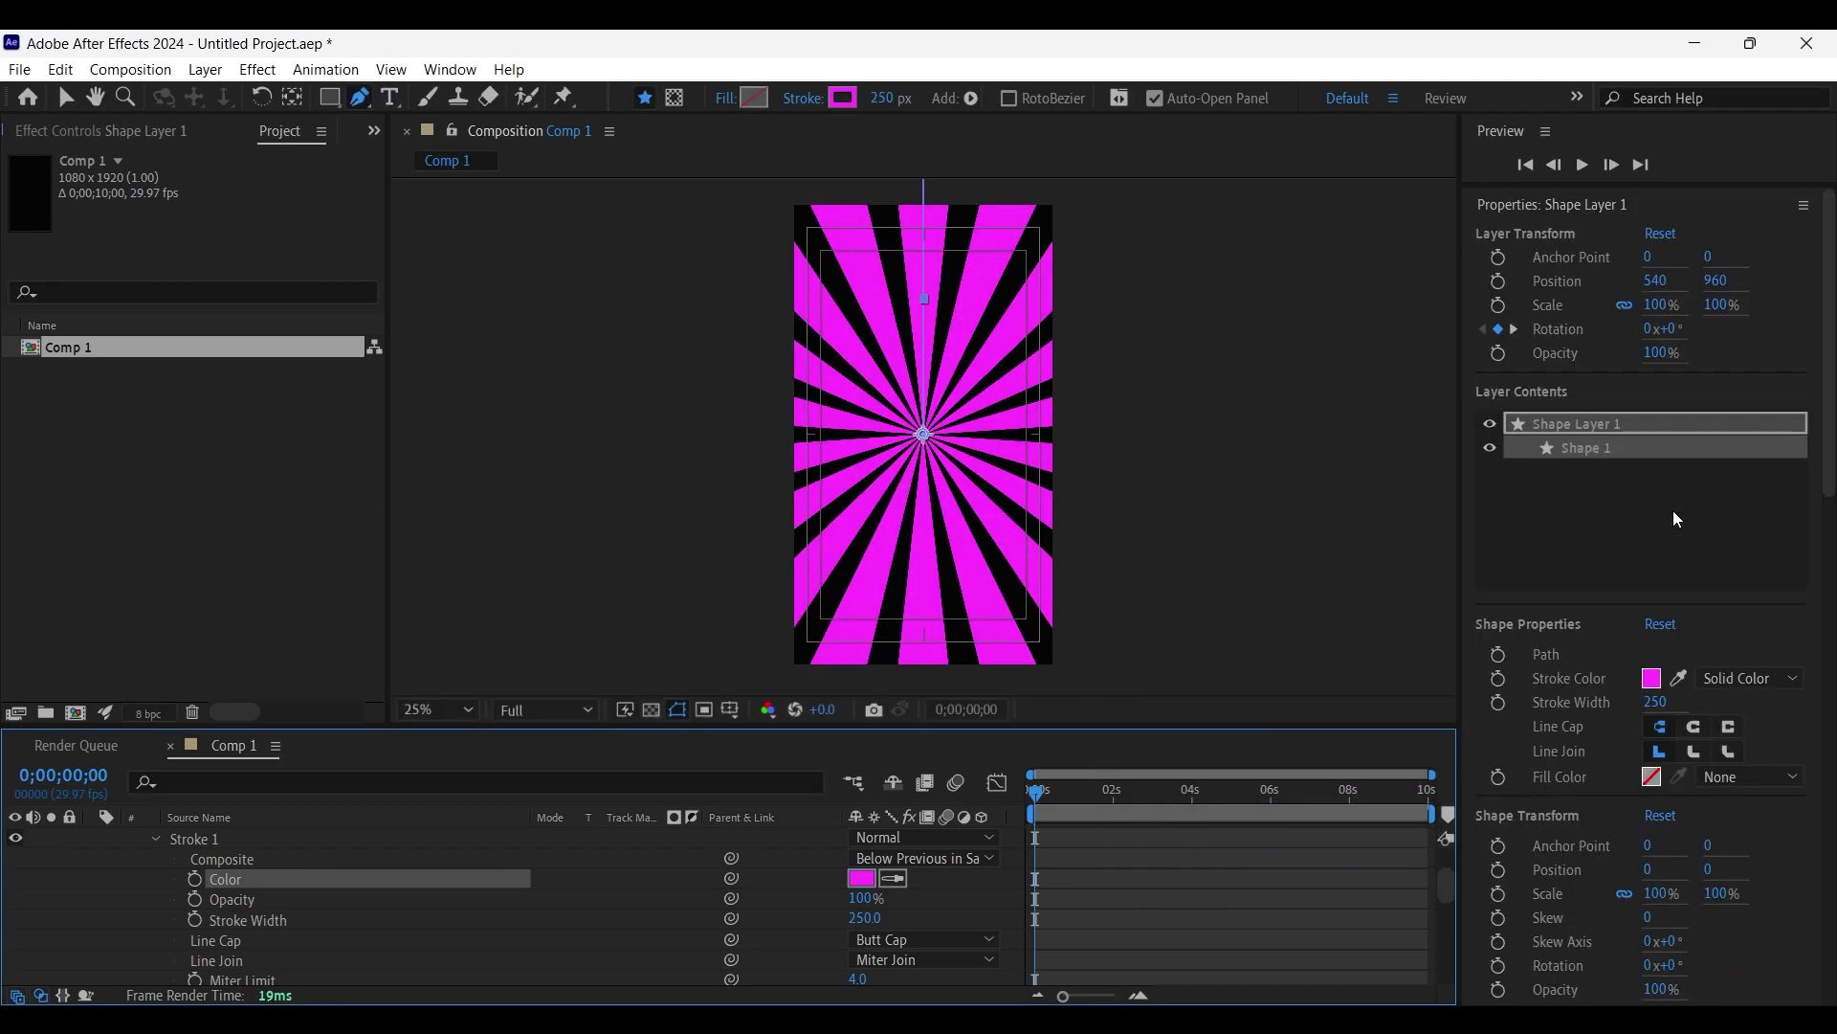